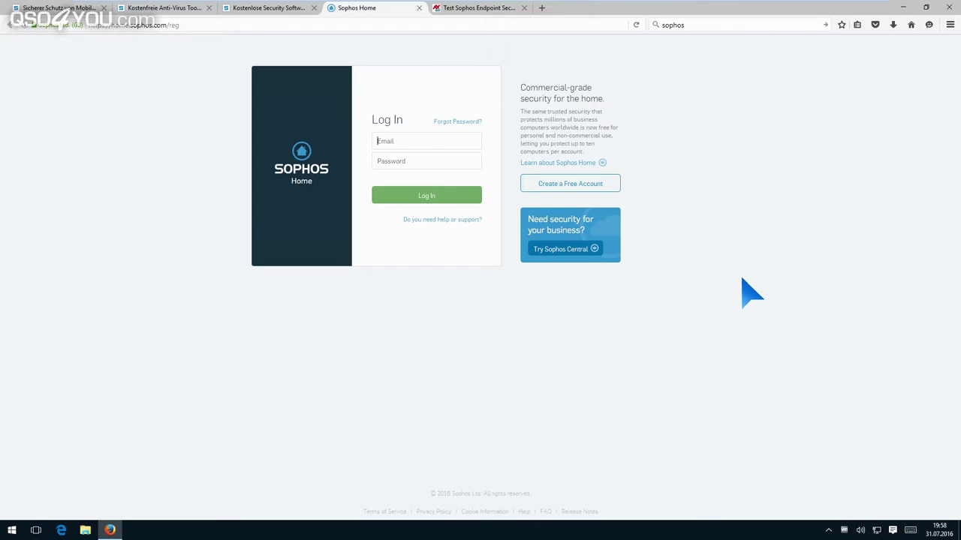
Step: Dismiss the what's-new notice and download the SophosInstall.exe installer for this computer
click(743, 280)
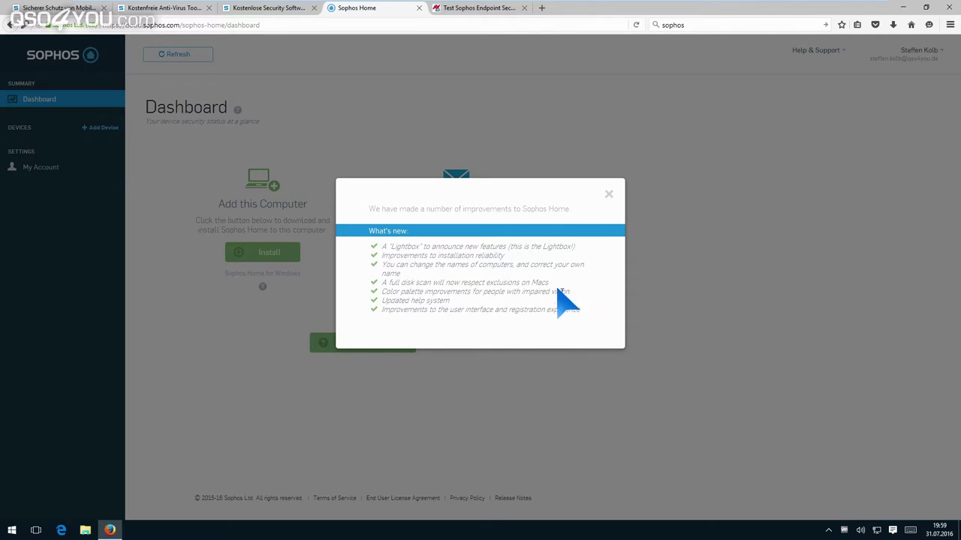
click(609, 194)
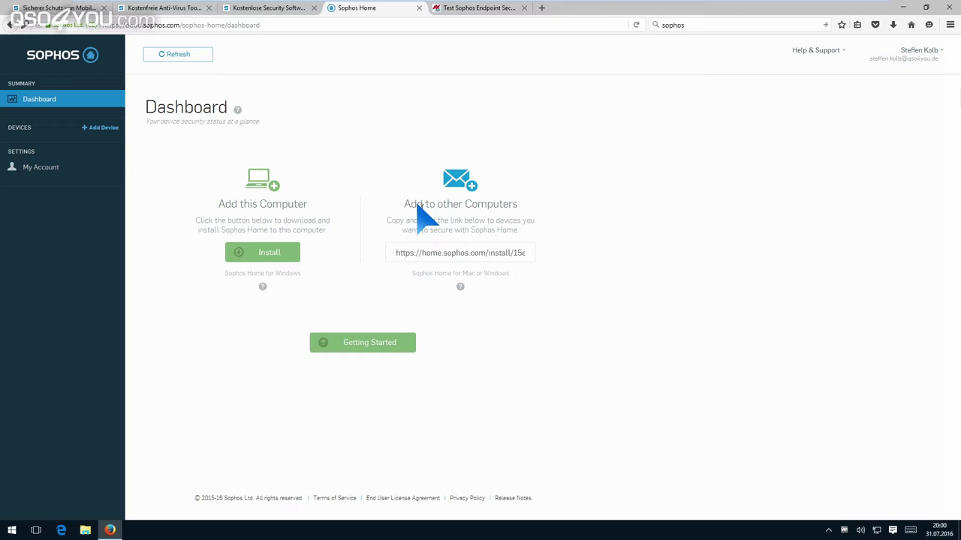
click(282, 256)
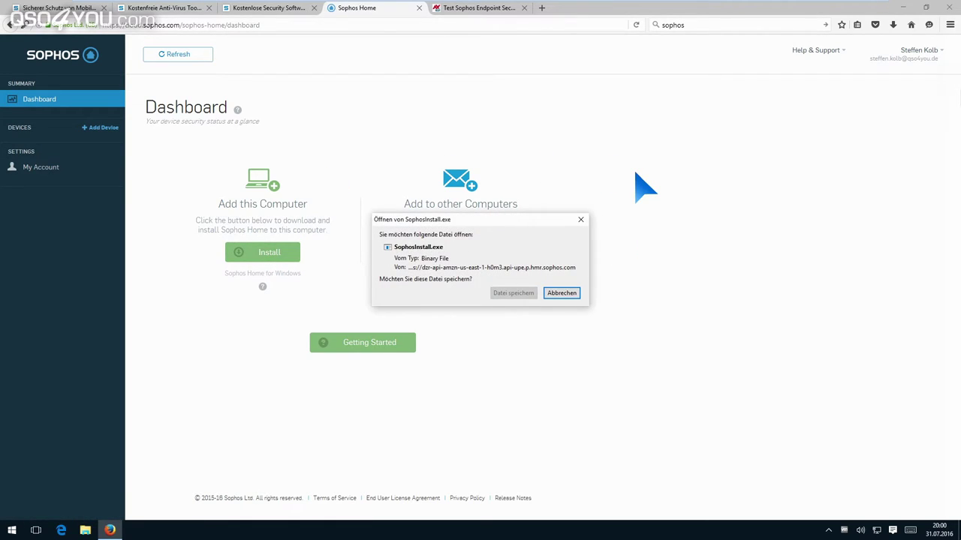
click(497, 292)
Step: Open the complete downloads list and allow the Sophos Extractor to make changes to the PC
click(842, 48)
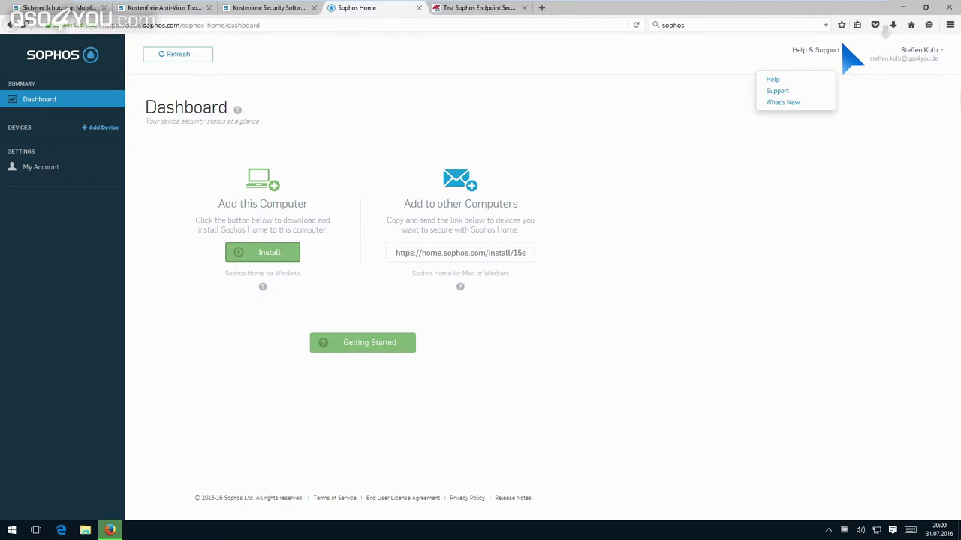
click(893, 25)
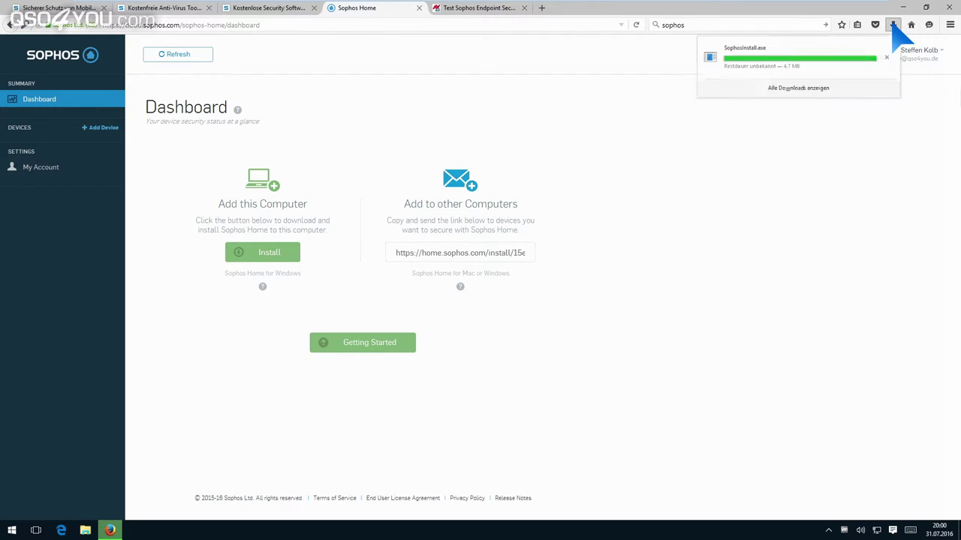
click(788, 94)
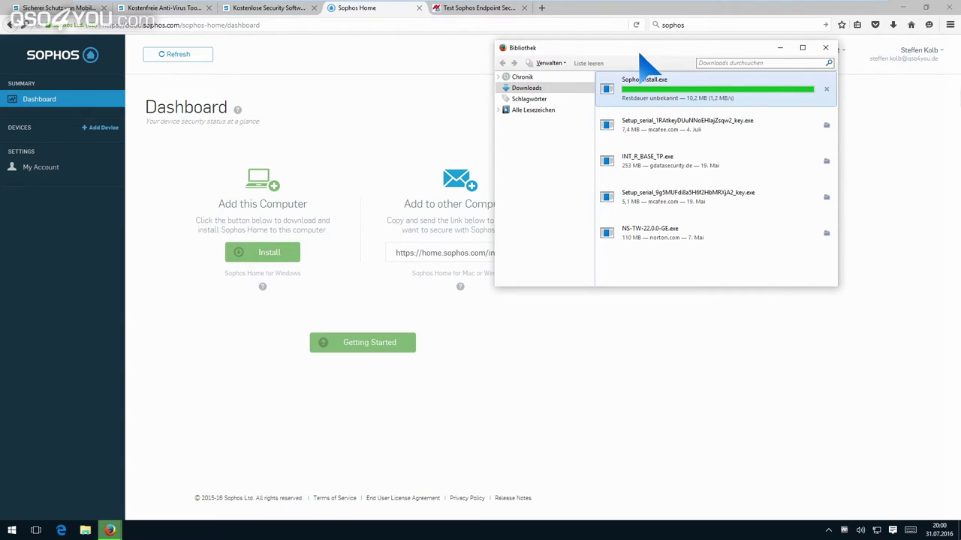
drag(639, 53, 610, 96)
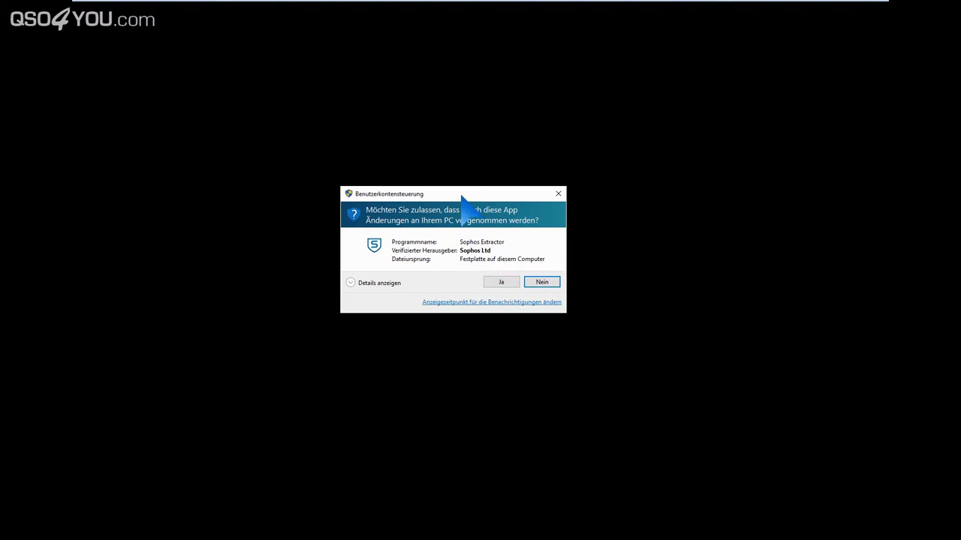
drag(461, 195, 498, 187)
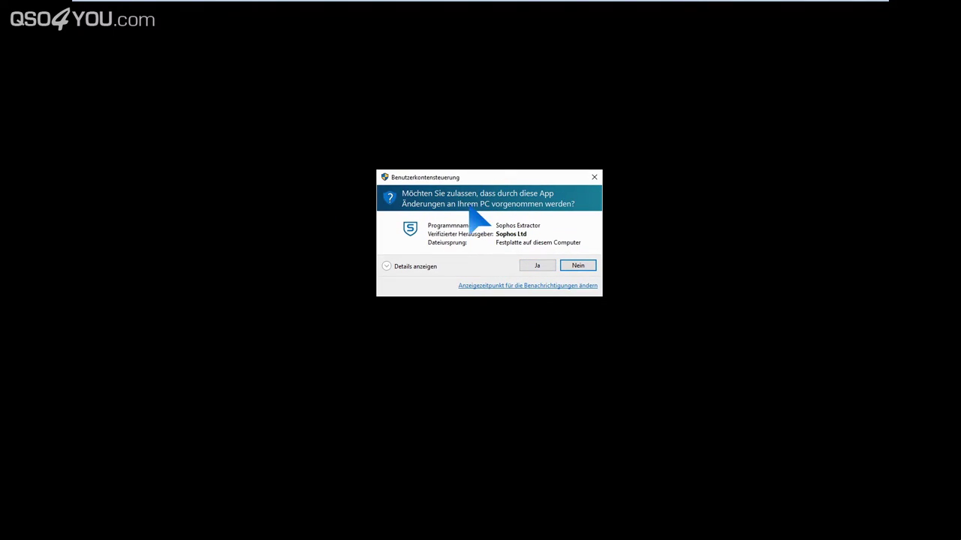
click(535, 266)
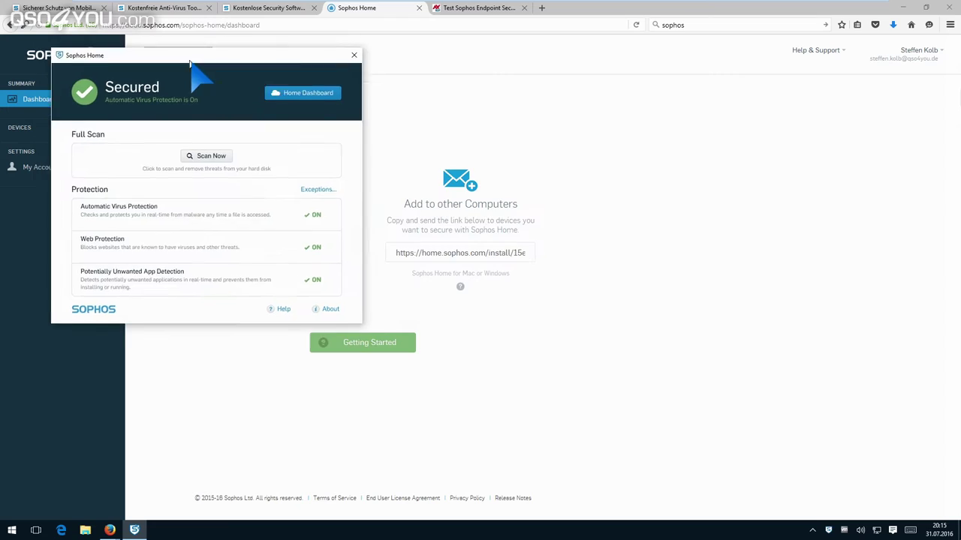
Step: Review the scan and protection status in the installed Sophos Home window, and close it
drag(197, 74, 392, 107)
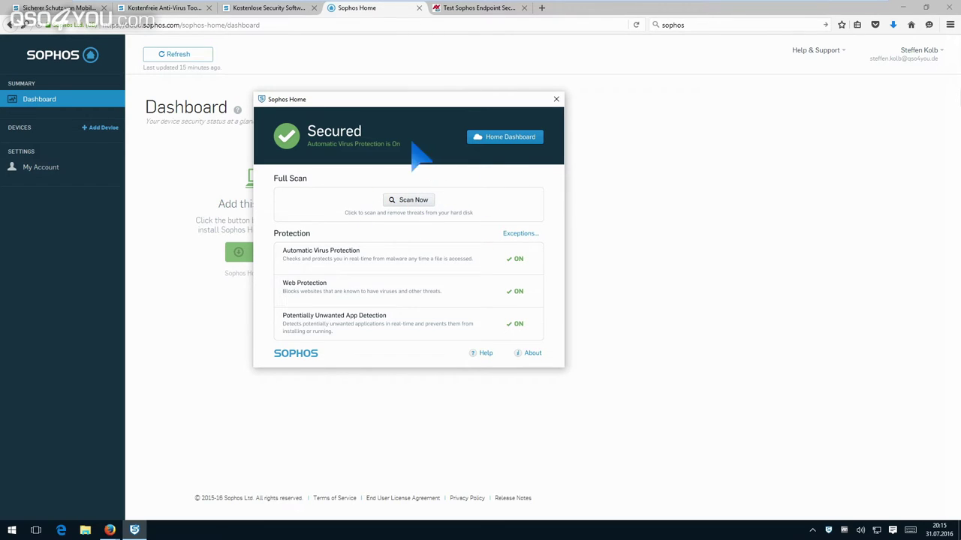
drag(352, 115, 466, 157)
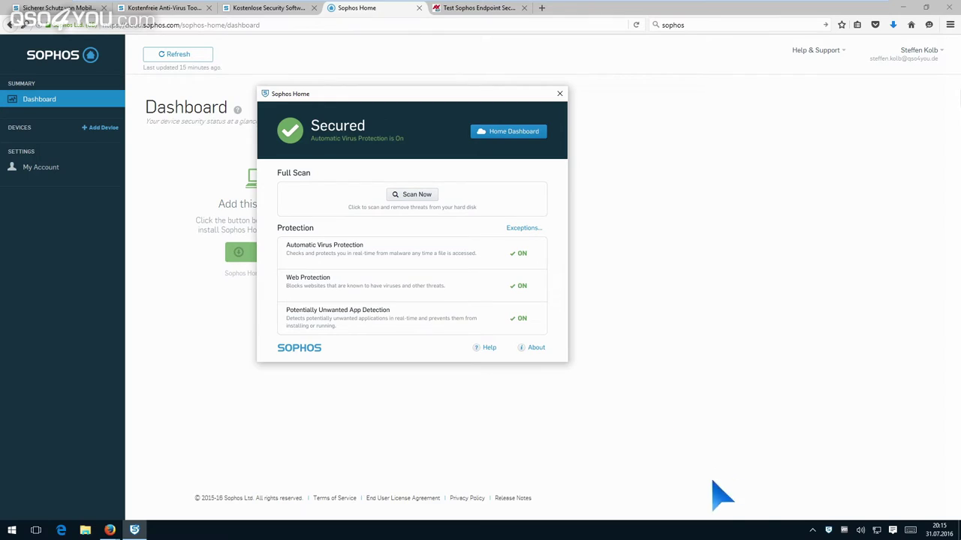
click(812, 530)
click(814, 529)
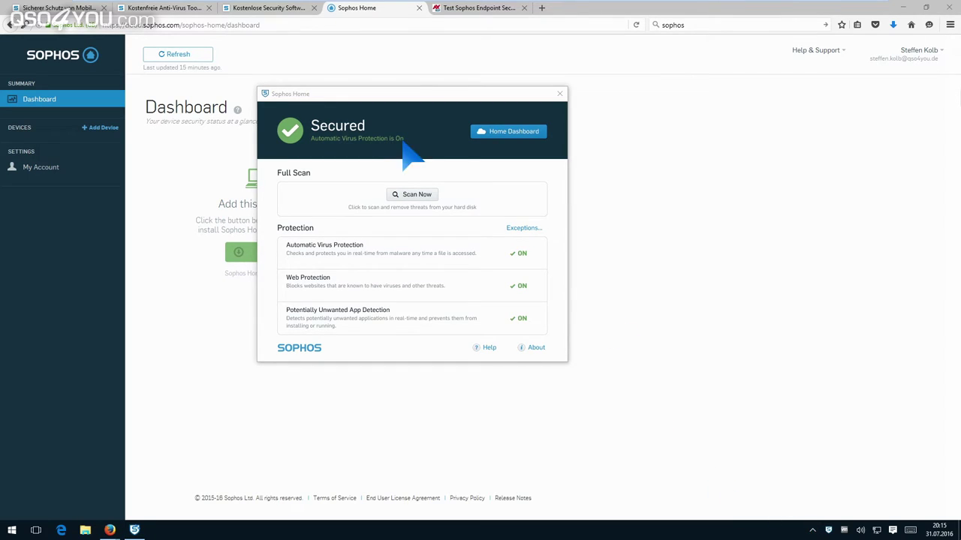
click(301, 237)
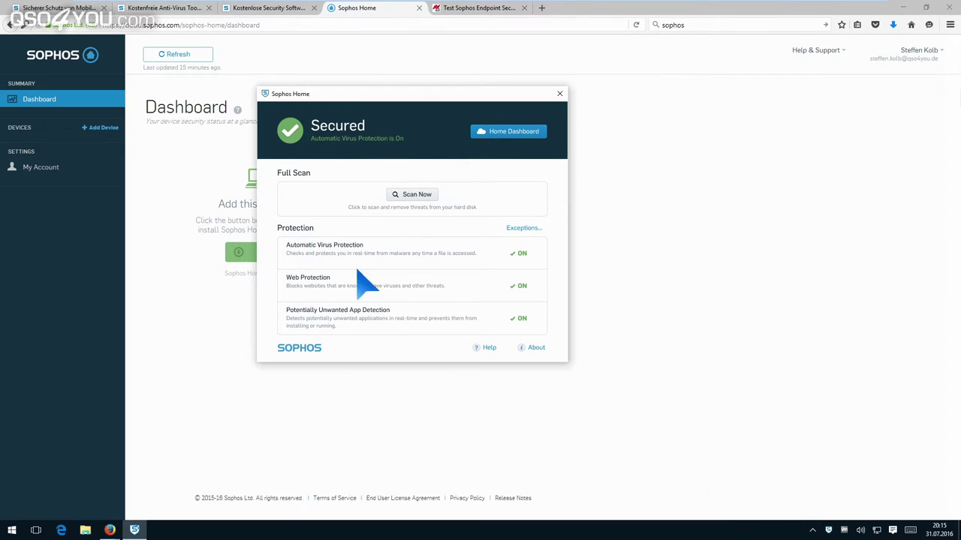
click(559, 95)
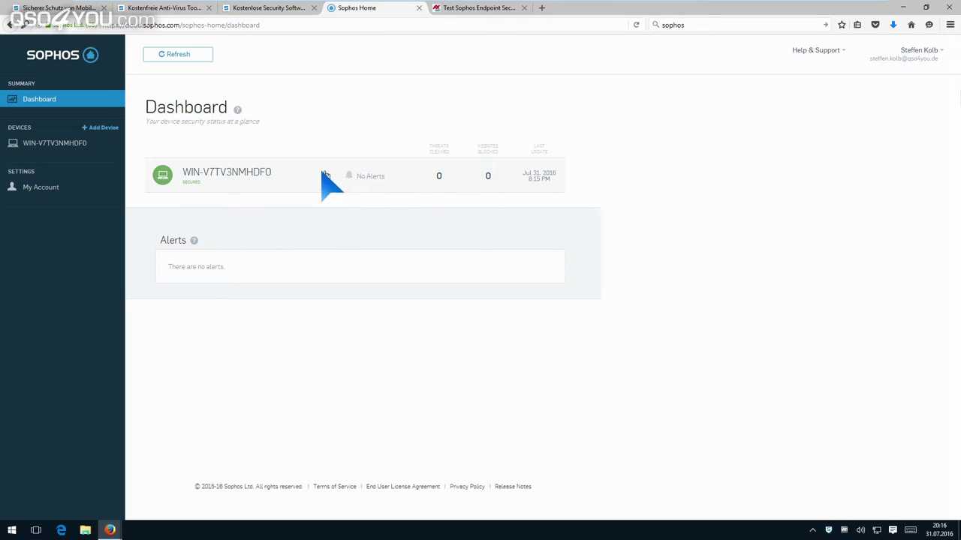
Step: Open the protected computer's details from the dashboard and rename the device as QSO4YOU Tech Video VM
click(368, 171)
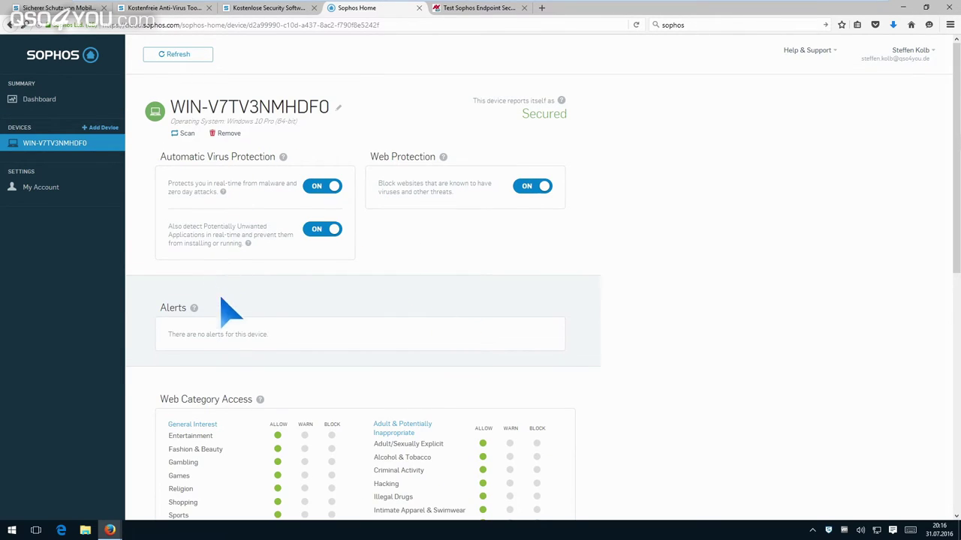
click(339, 108)
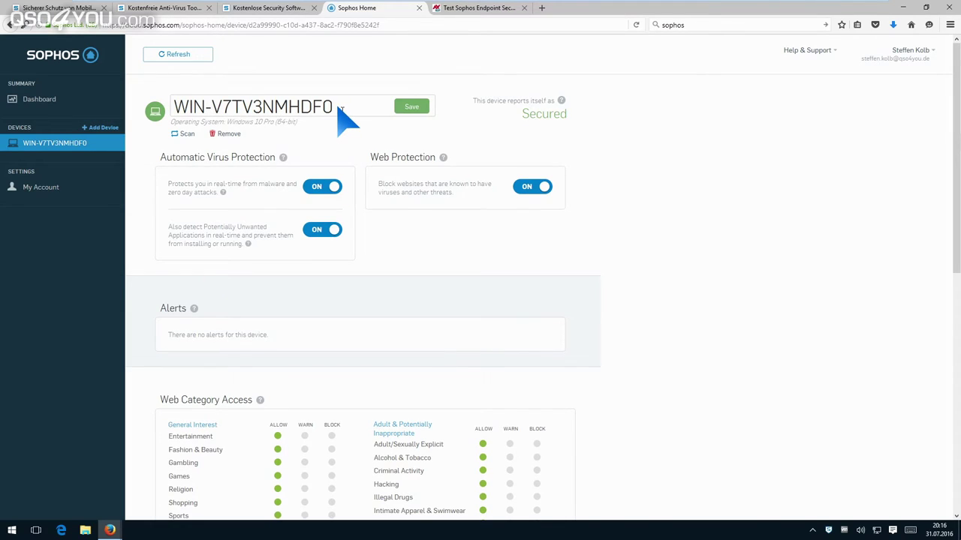
triple_click(339, 109)
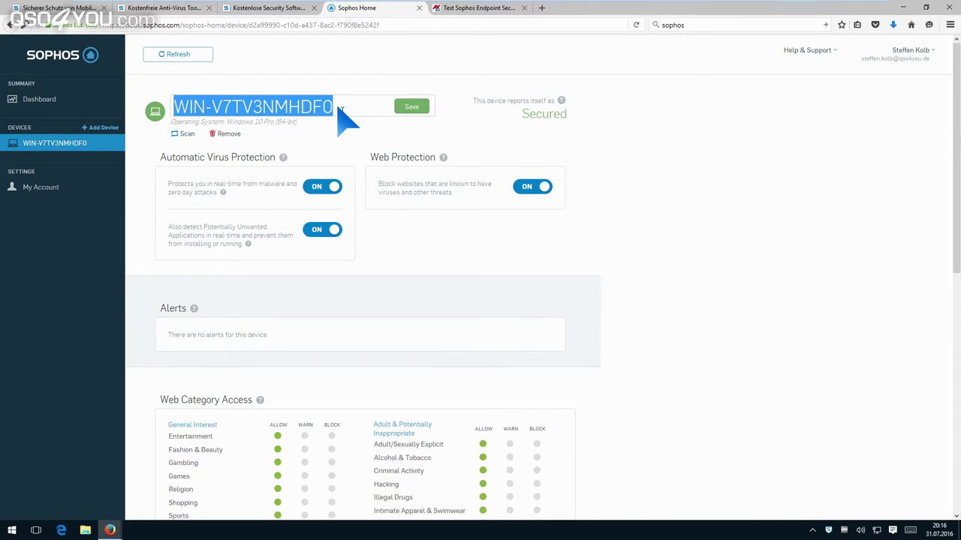
text(Q)
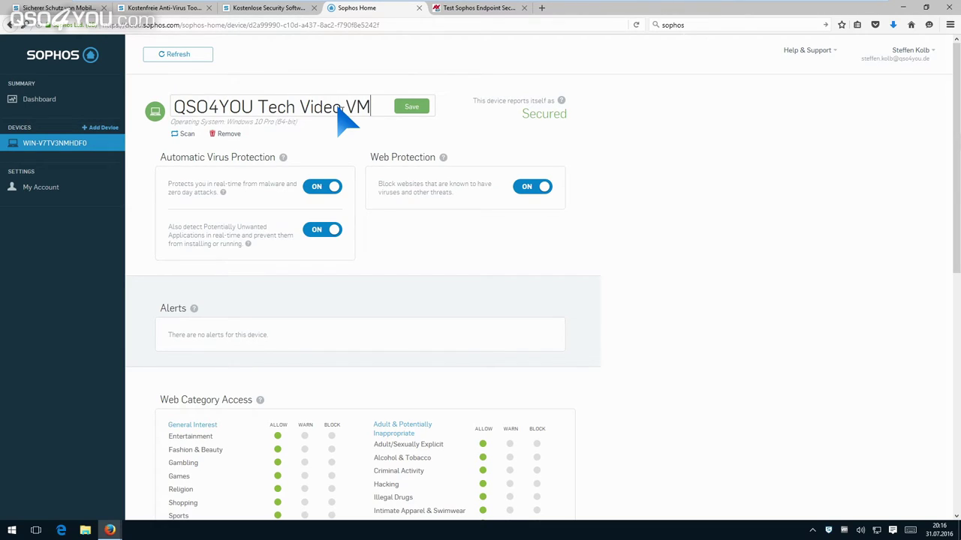
text(SO4YOU Tech Video VM)
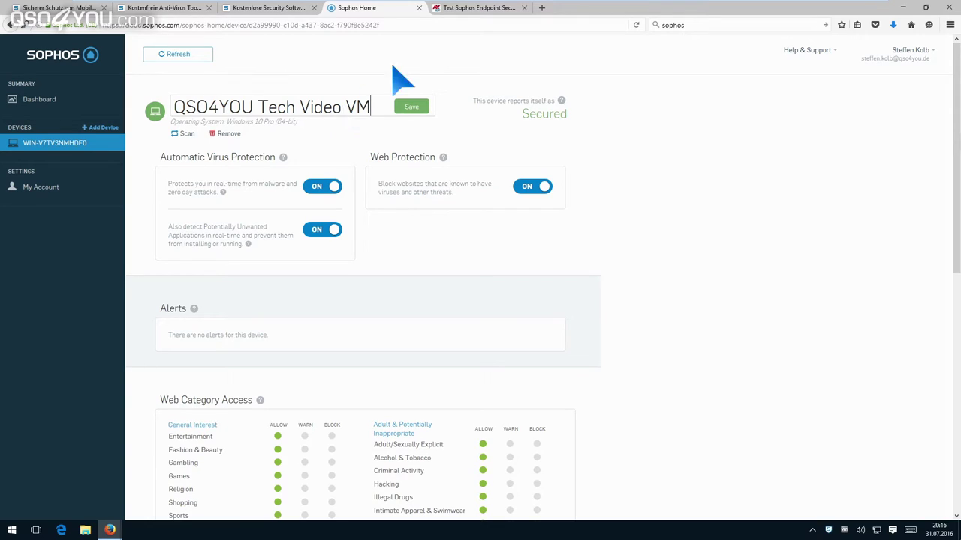
click(411, 107)
mouse_move(426, 146)
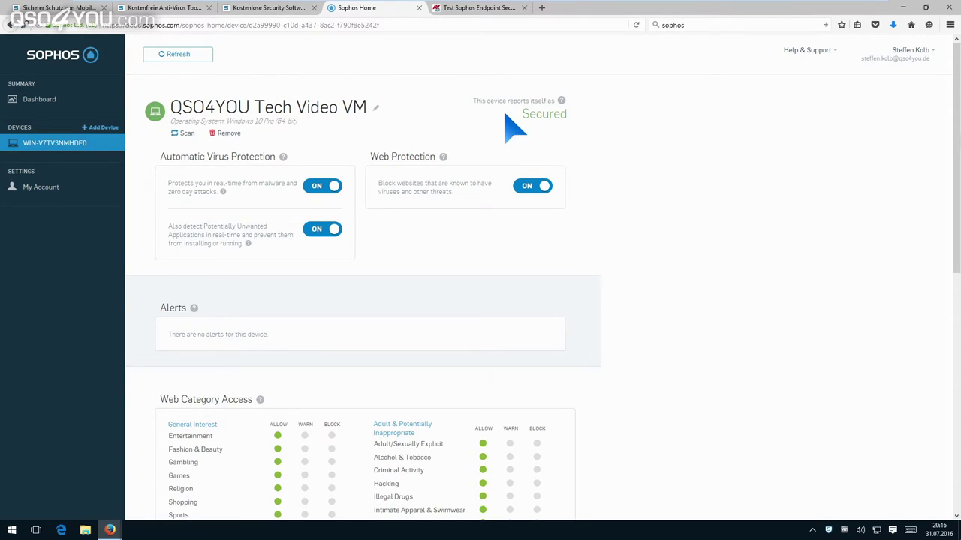
Step: Compare the device's online protection settings with those in the local Sophos Home window, and close that window
mouse_move(567, 104)
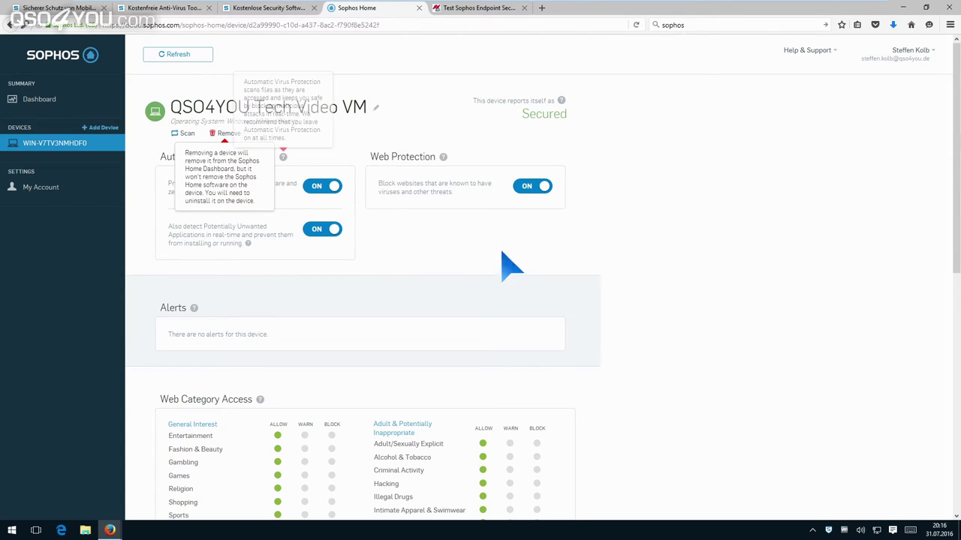
scroll(458, 253, down, 2)
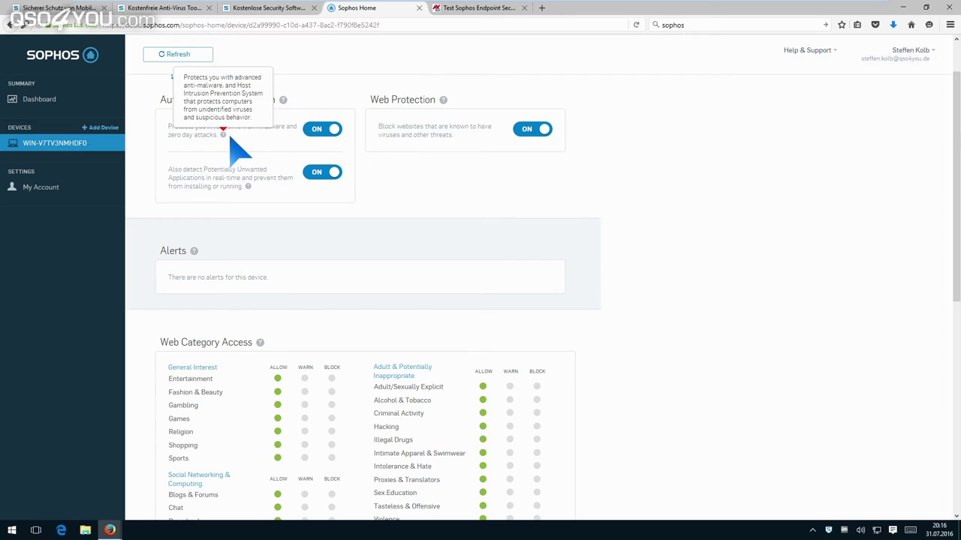
scroll(522, 188, up, 2)
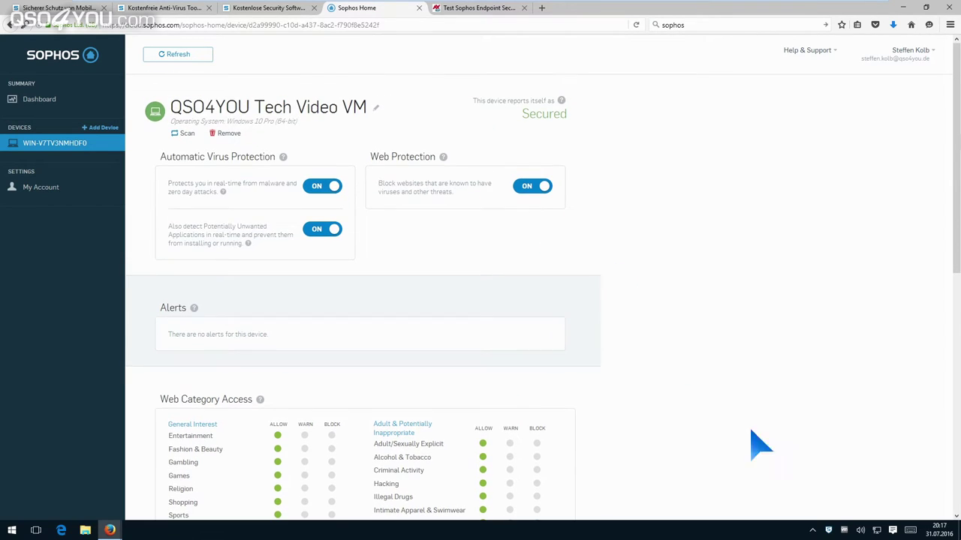
click(828, 531)
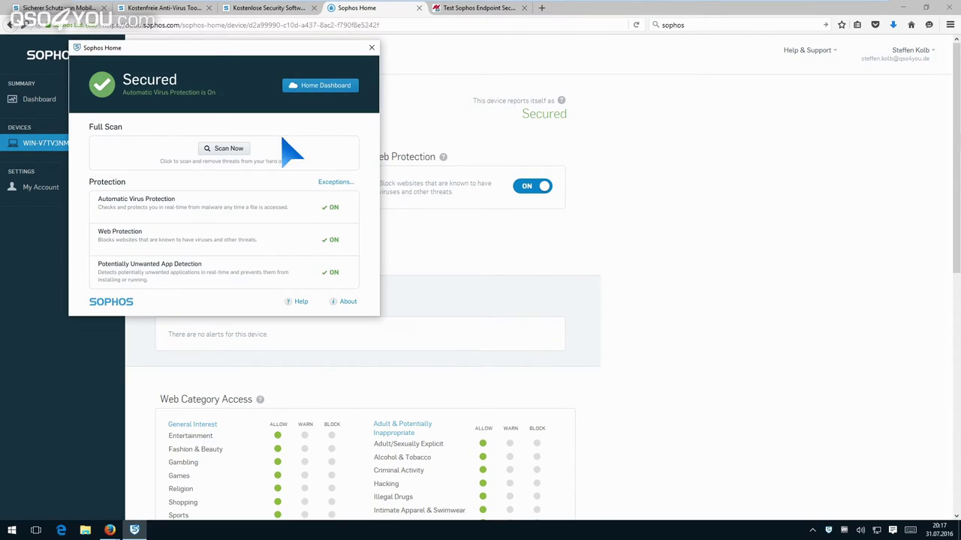
drag(256, 51, 790, 88)
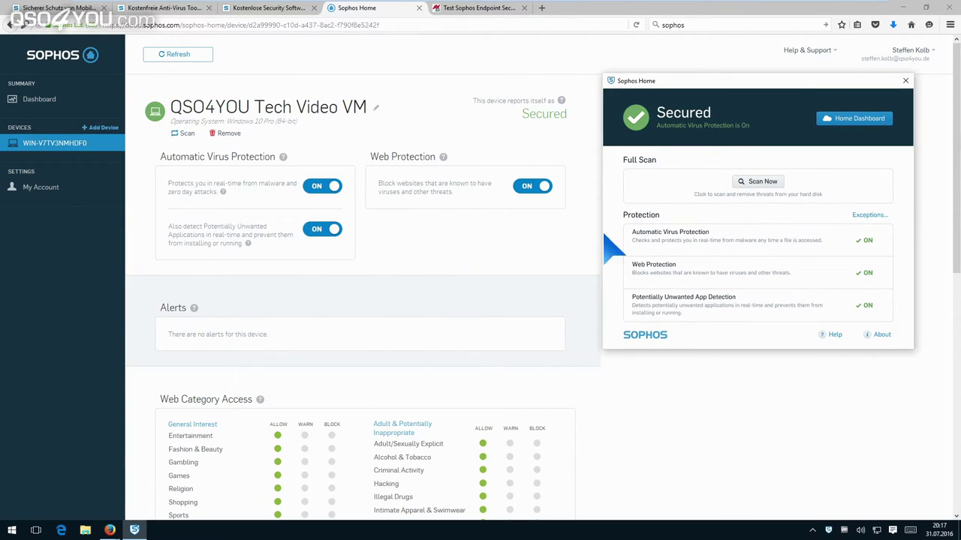
click(906, 80)
Step: Examine the device's web category access, antivirus exceptions and device events, and display its website exceptions
scroll(635, 307, down, 3)
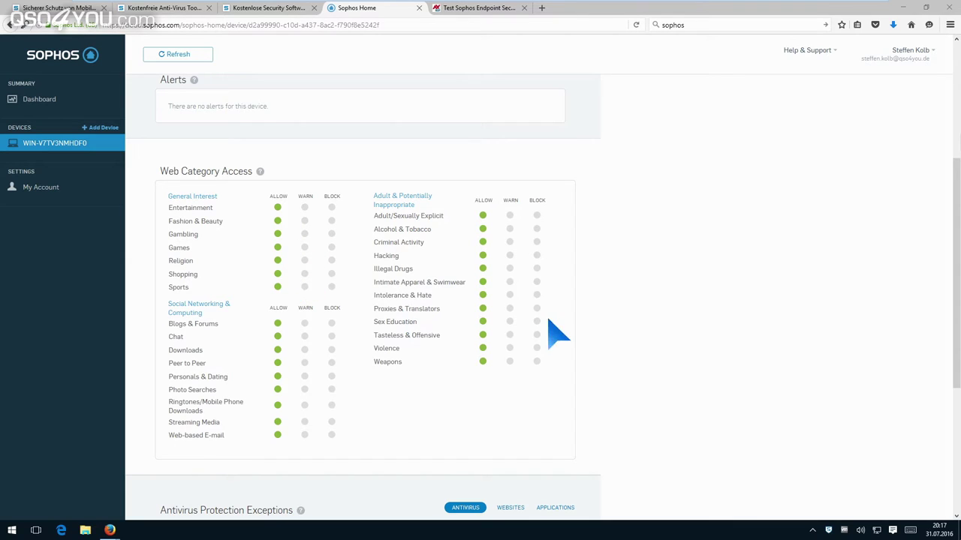
scroll(637, 347, down, 1)
scroll(647, 362, down, 2)
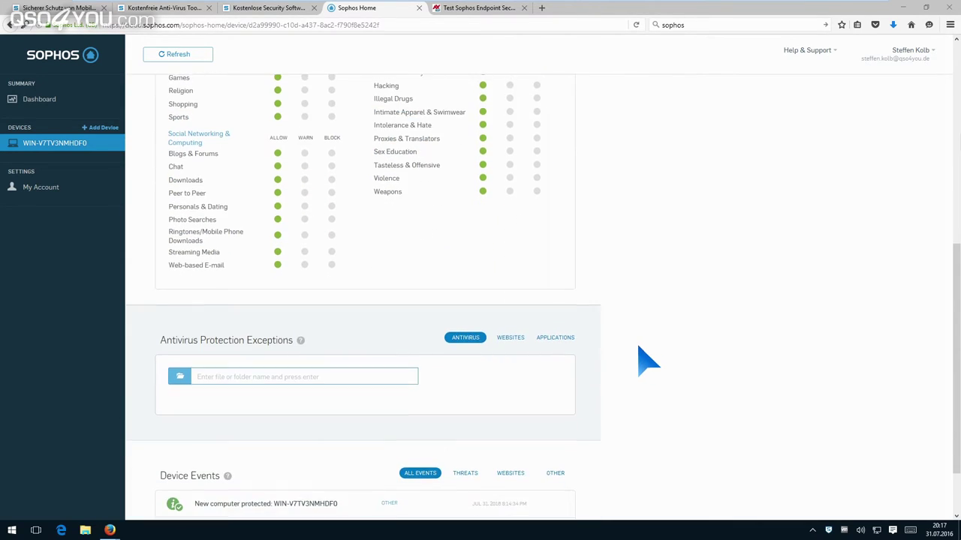
scroll(647, 362, up, 6)
scroll(638, 347, up, 1)
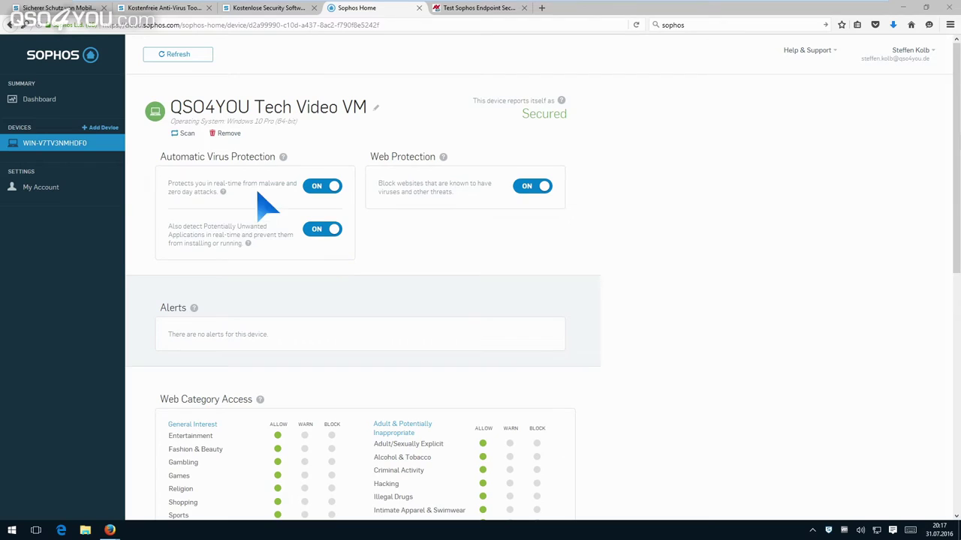
scroll(451, 365, down, 10)
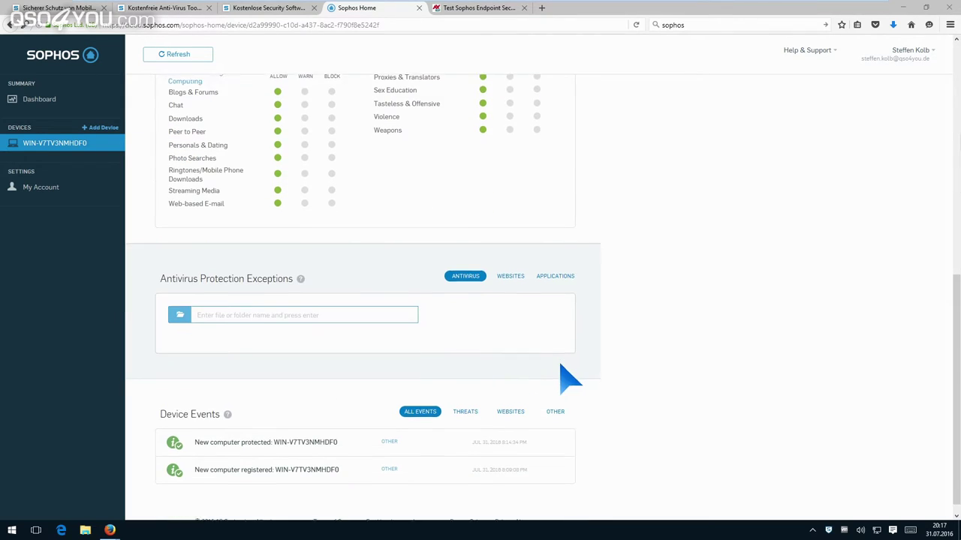
scroll(745, 424, up, 4)
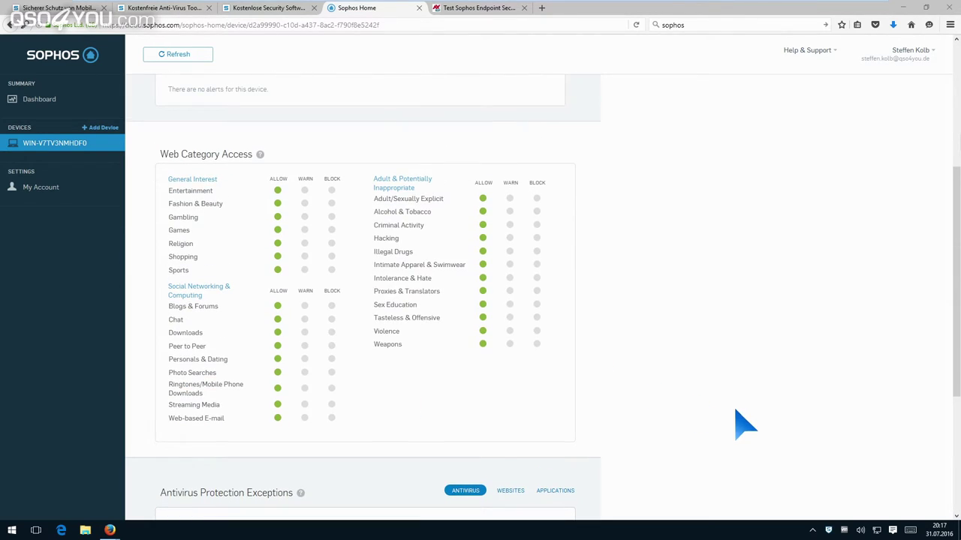
scroll(734, 396, up, 2)
scroll(734, 396, down, 2)
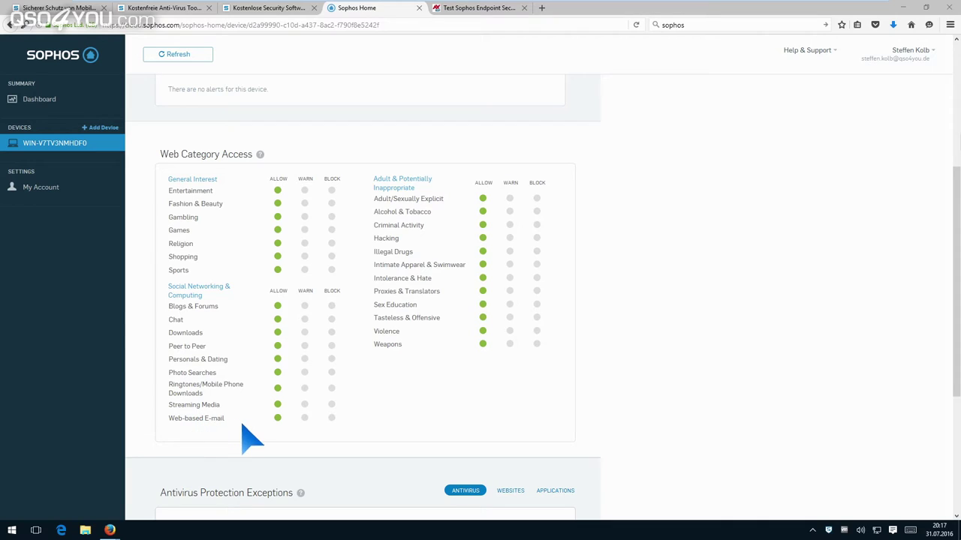
scroll(466, 376, up, 1)
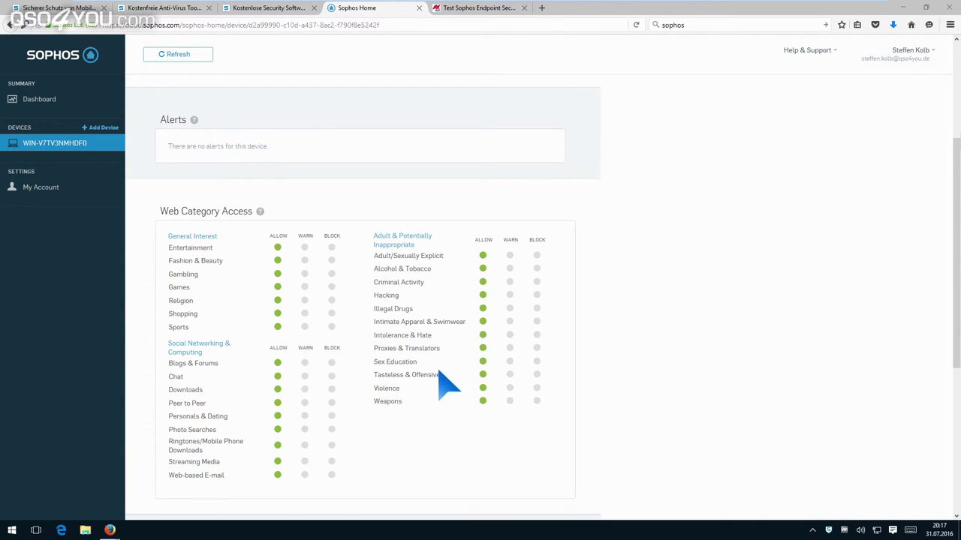
scroll(379, 341, down, 3)
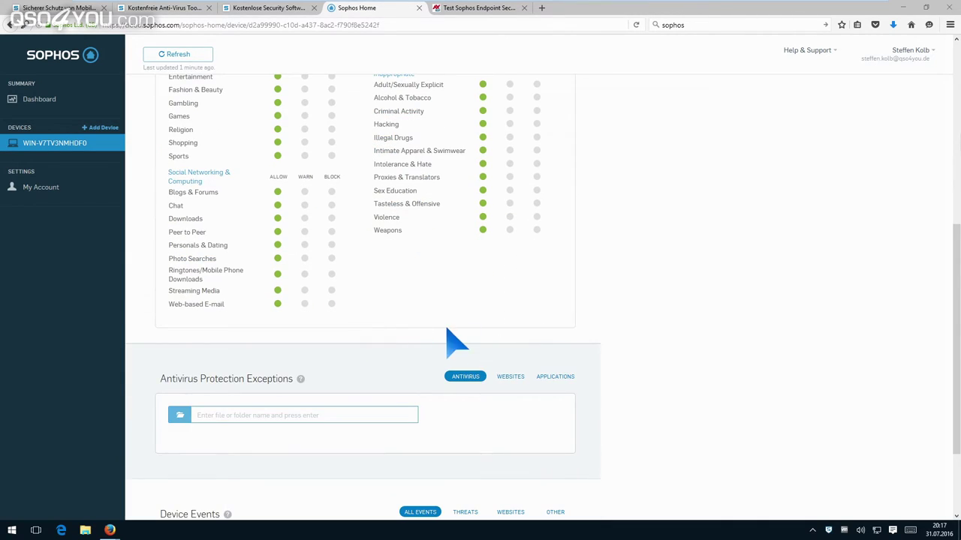
scroll(446, 332, down, 3)
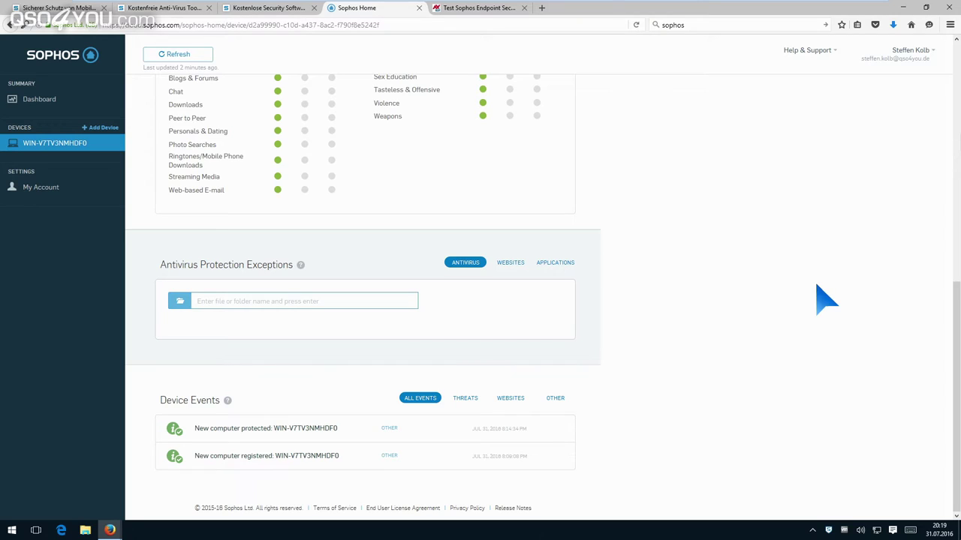
click(515, 263)
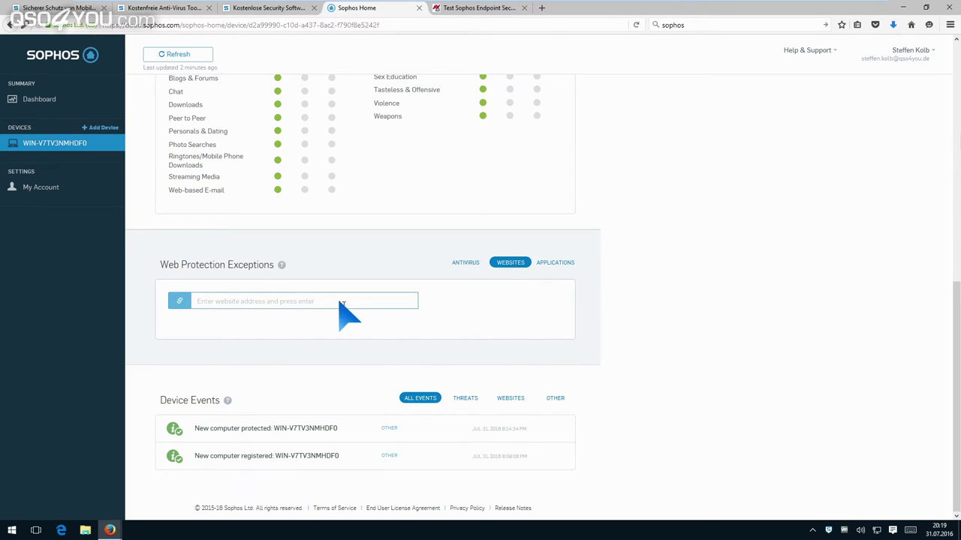
Step: Display the device's potentially unwanted application exceptions and examine where a threat name can be entered
scroll(352, 338, up, 4)
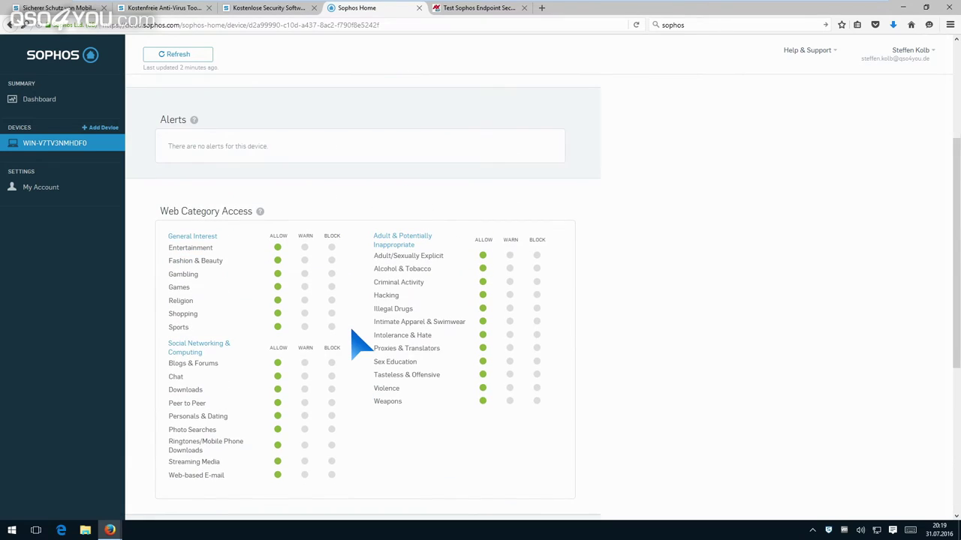
scroll(361, 341, down, 3)
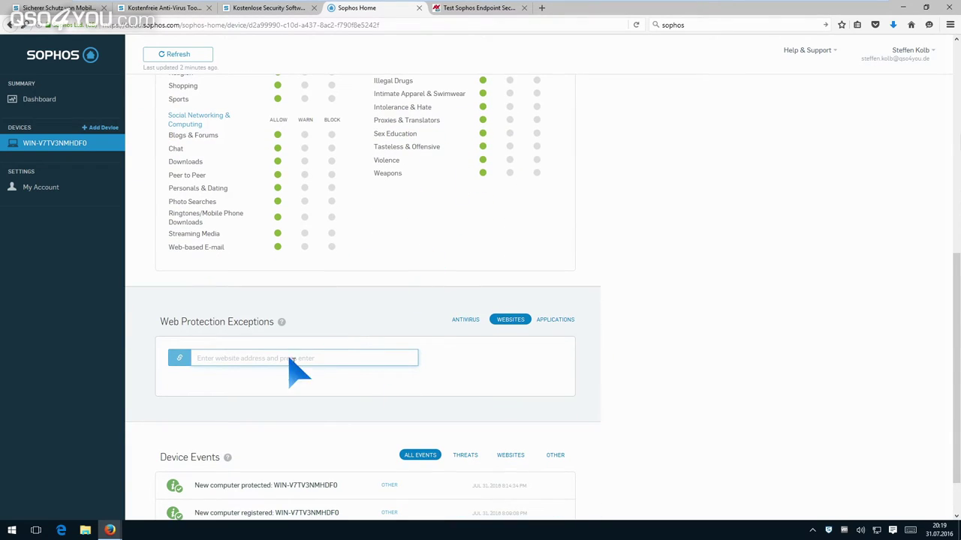
click(554, 322)
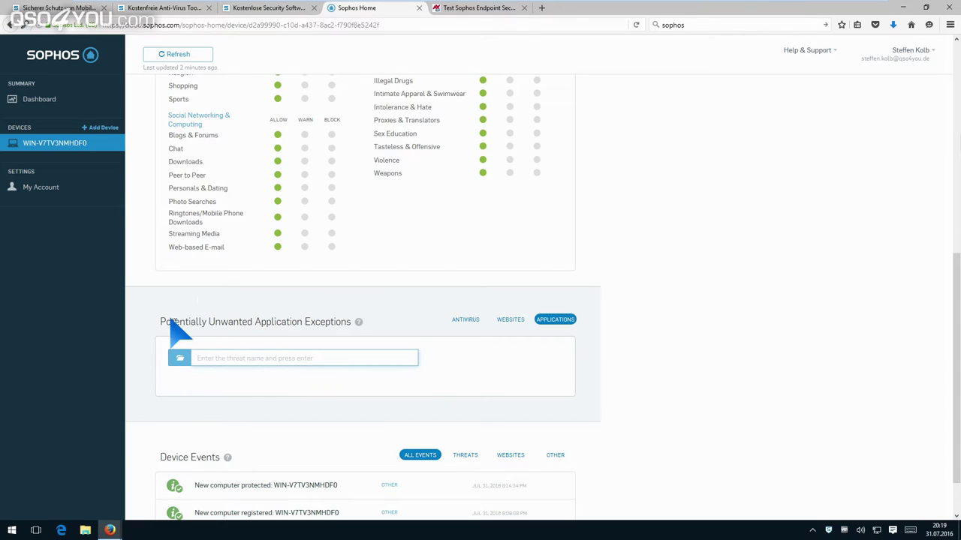
click(259, 357)
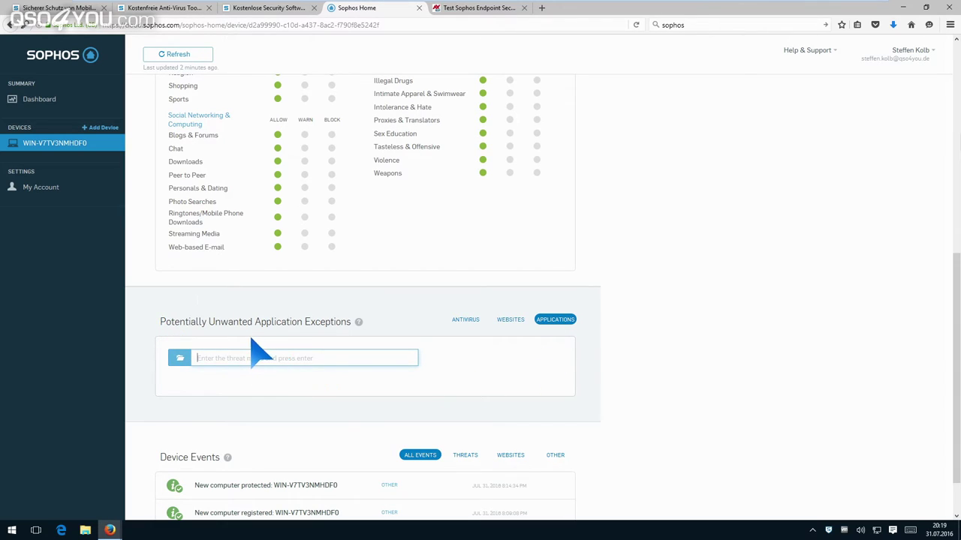
scroll(422, 360, down, 2)
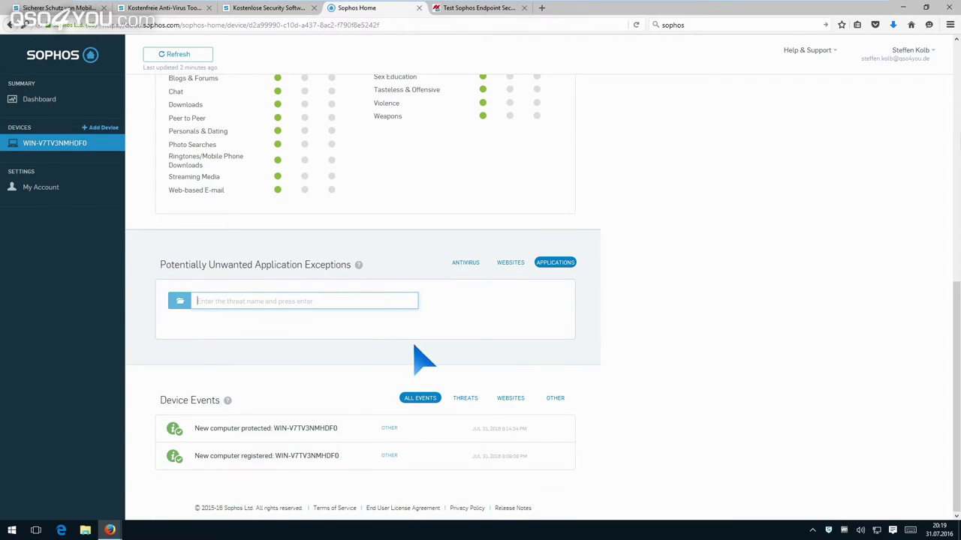
scroll(398, 379, up, 2)
scroll(417, 390, down, 2)
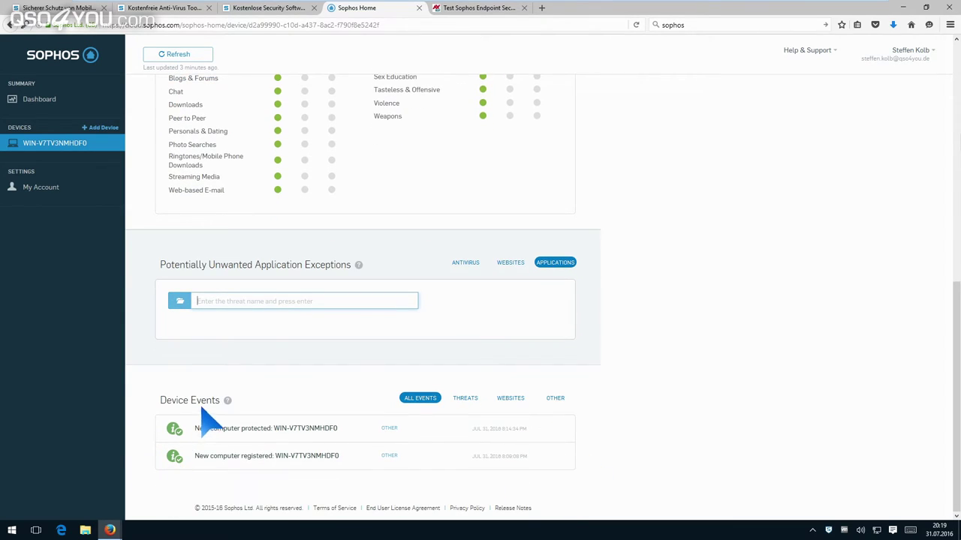
Step: Filter the device events by threats, restore the list of all events, and review the device's protection settings
click(461, 399)
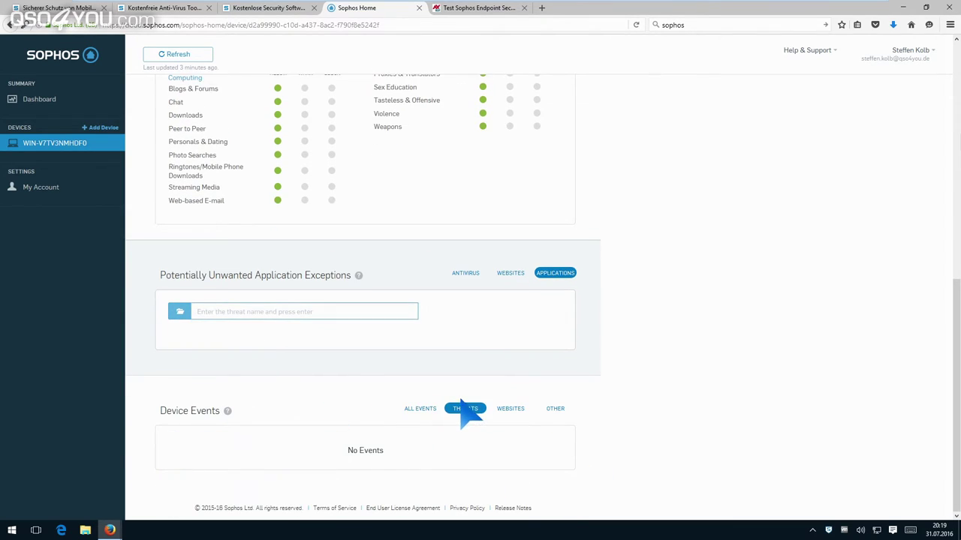
click(420, 409)
scroll(449, 430, up, 5)
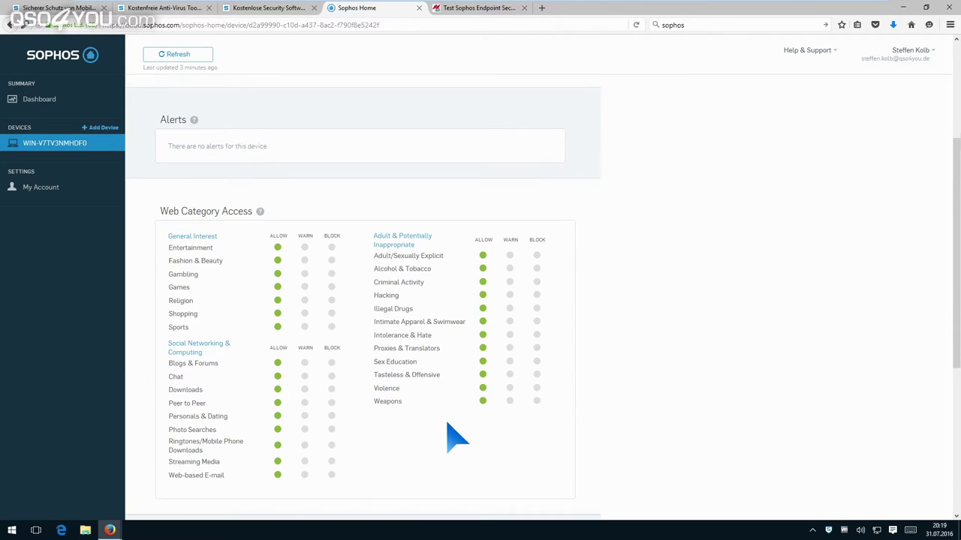
scroll(449, 420, down, 2)
scroll(449, 391, up, 5)
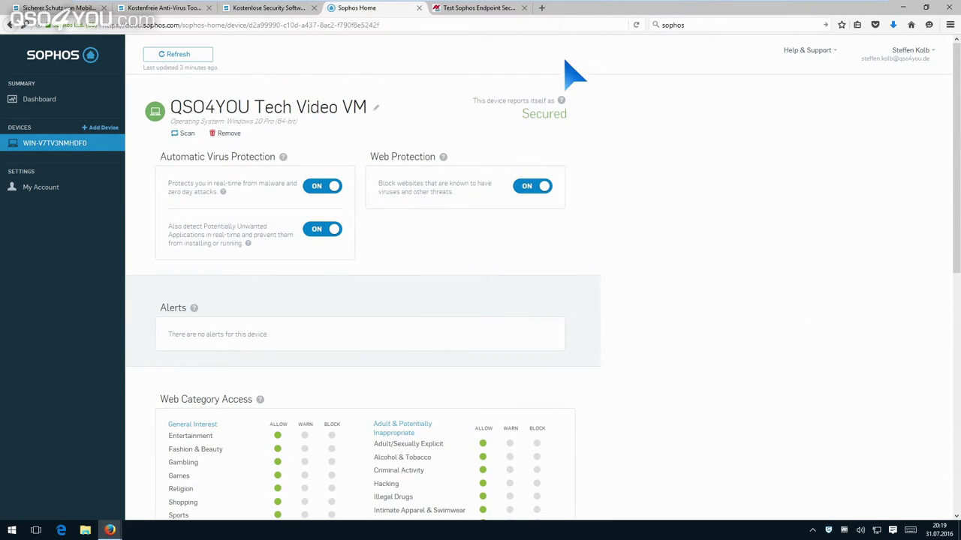
Step: Search the web for eicar in a new browser tab and open the EICAR site's anti-malware test file download page
click(541, 9)
click(689, 26)
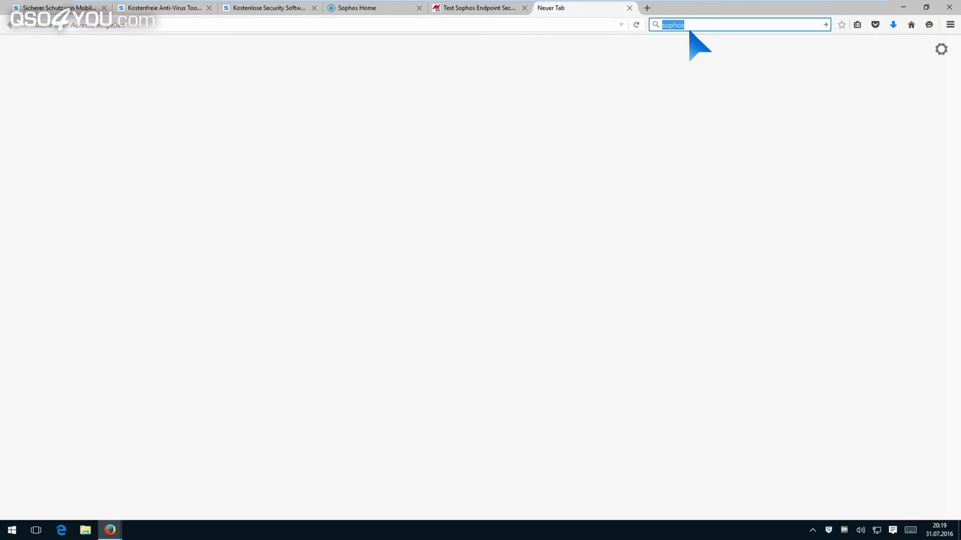
text(eicar)
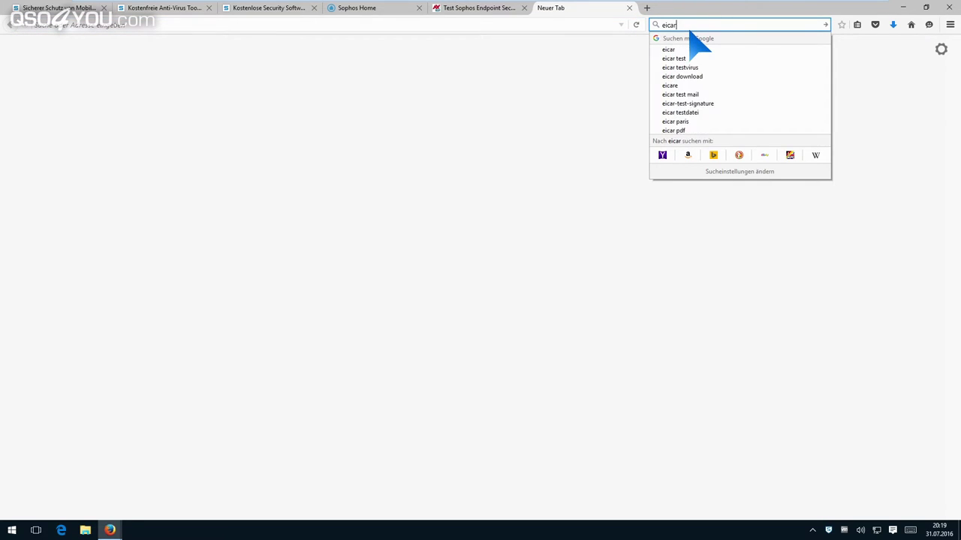
key(Return)
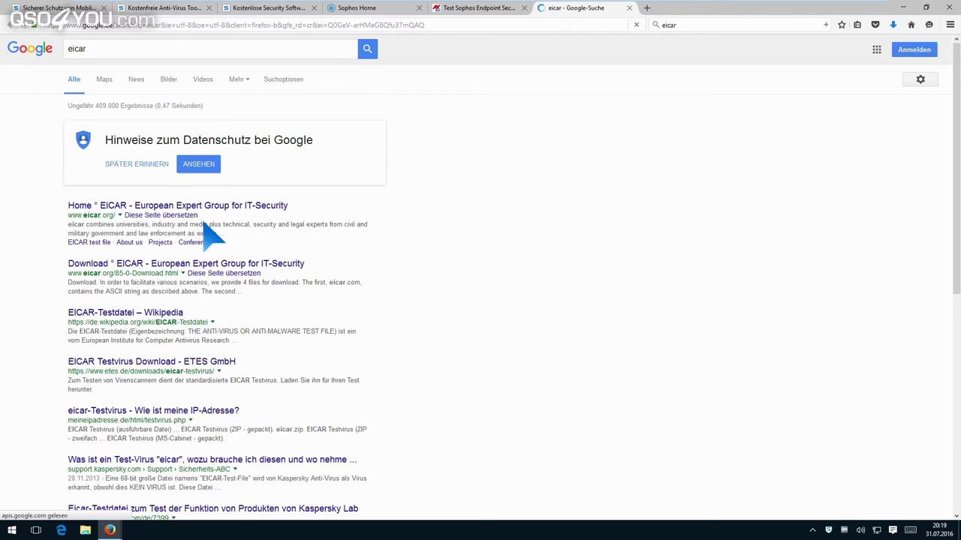
click(193, 205)
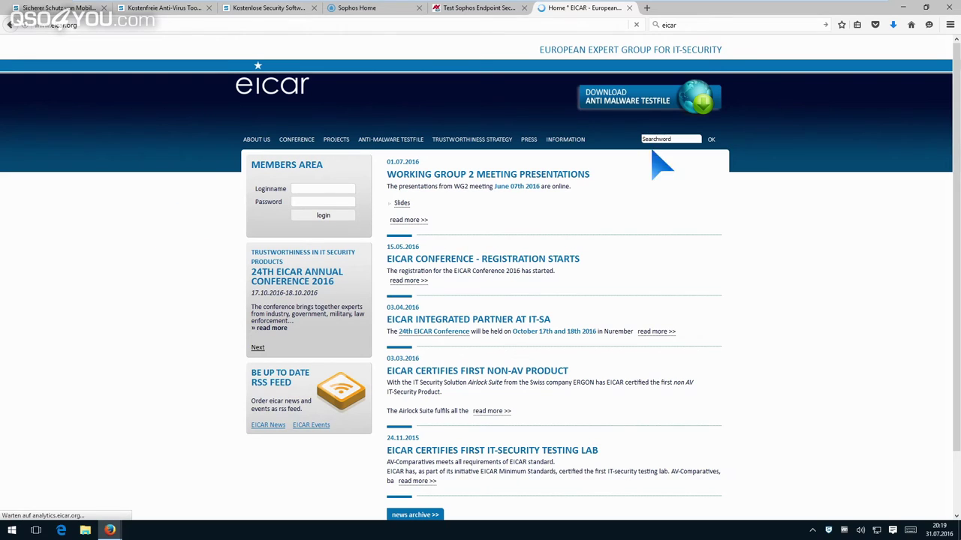
click(650, 105)
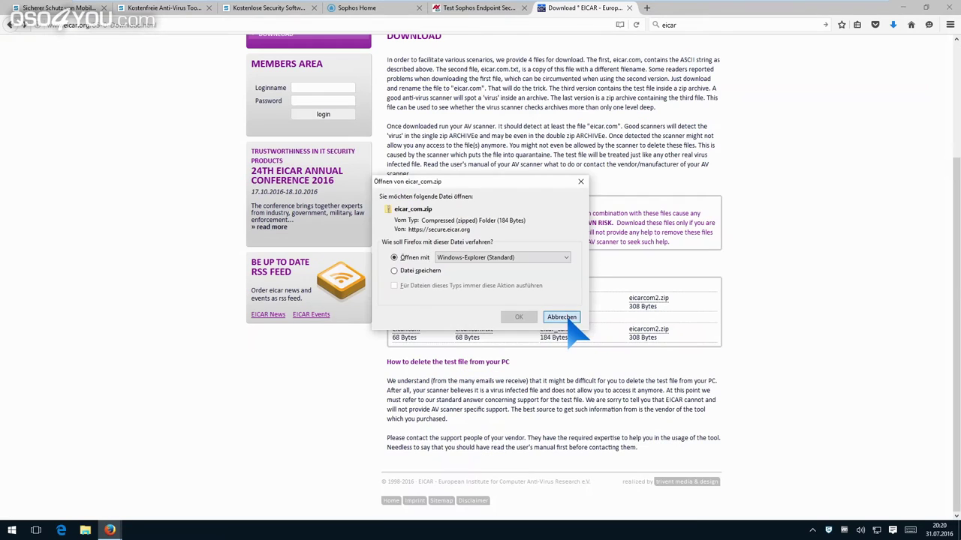
Step: Download eicar_com.zip from the secure https download area and save the file to the PC
click(562, 315)
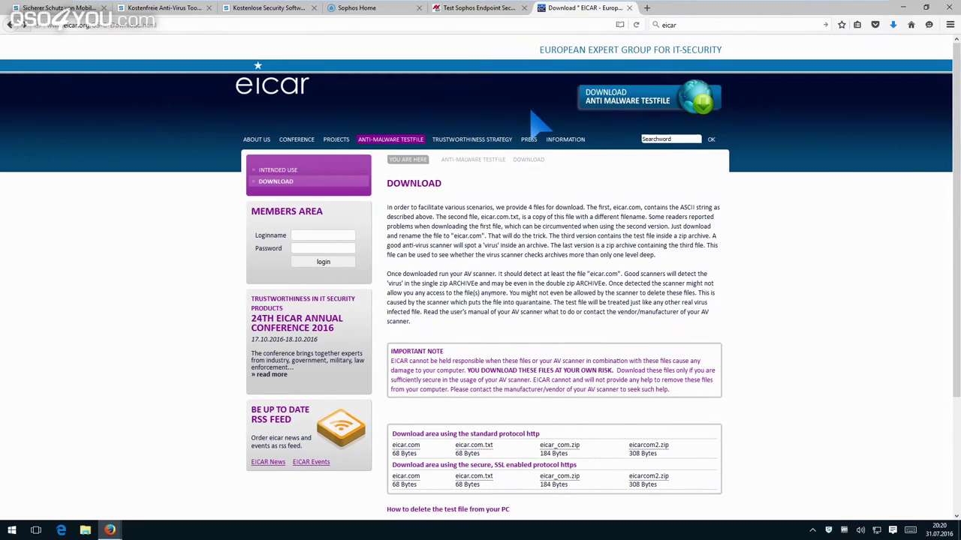
scroll(556, 263, down, 3)
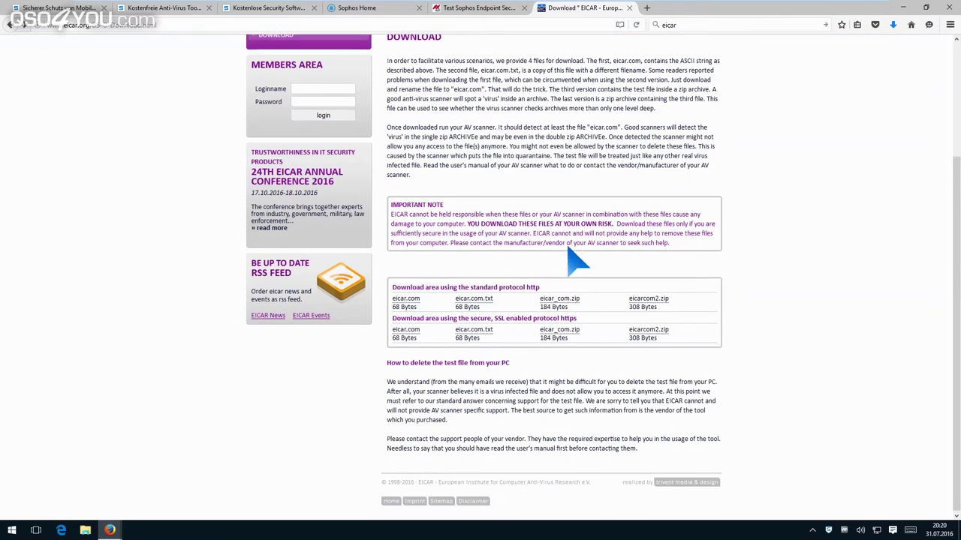
scroll(564, 253, up, 3)
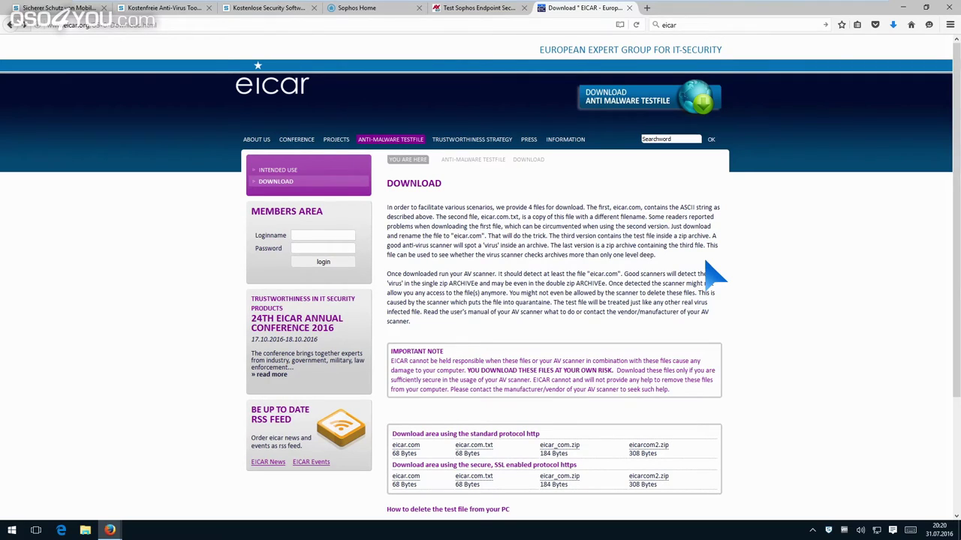
click(556, 478)
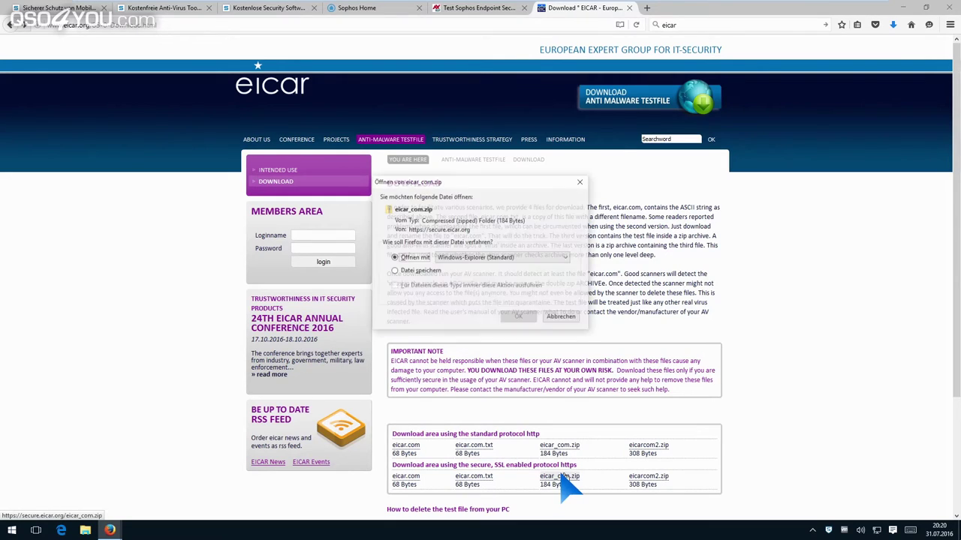
click(406, 272)
click(518, 317)
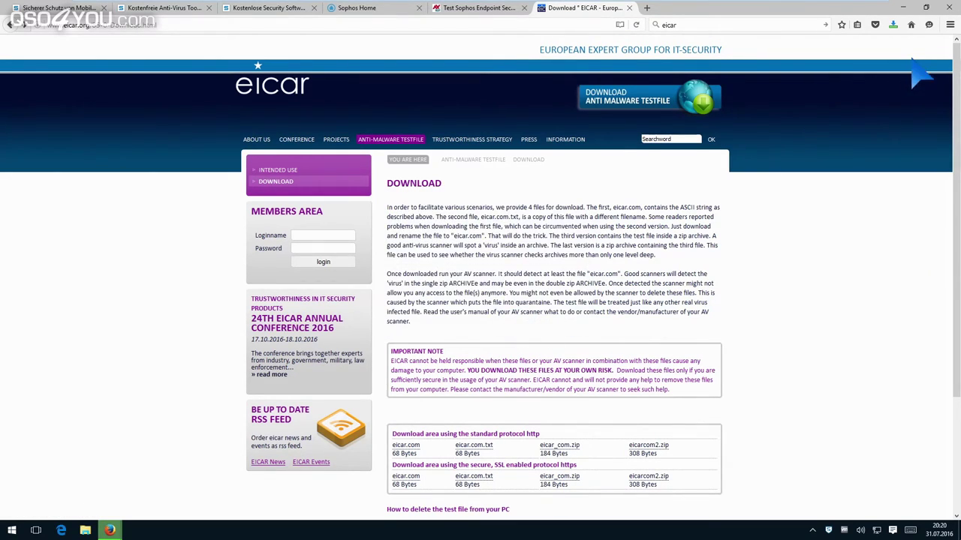
Step: Show the downloaded eicar_com.zip in its folder, and close the folder window
click(892, 27)
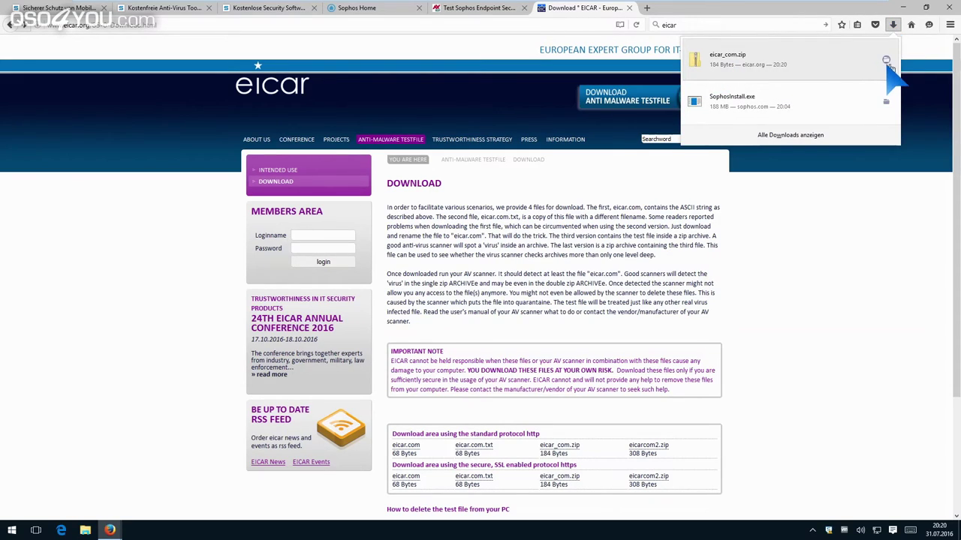
click(887, 60)
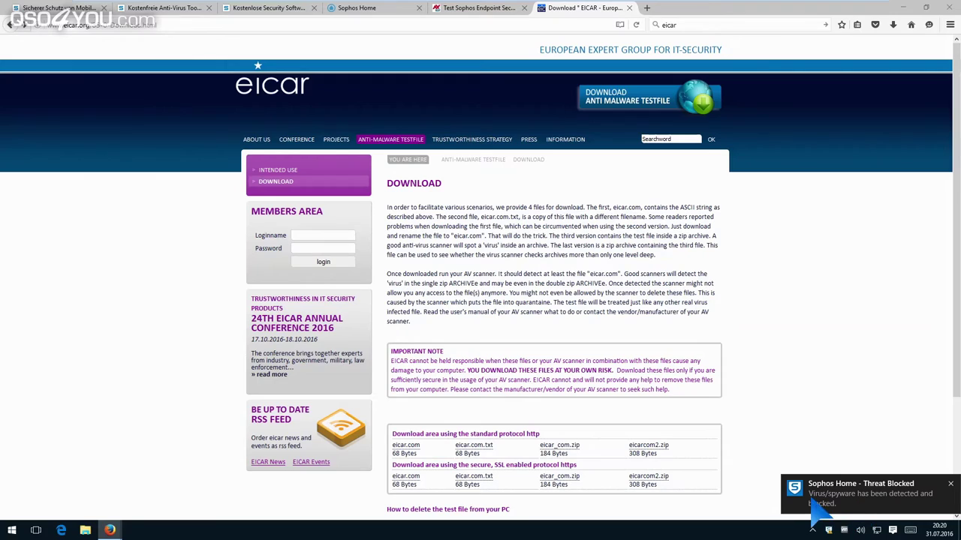
click(879, 518)
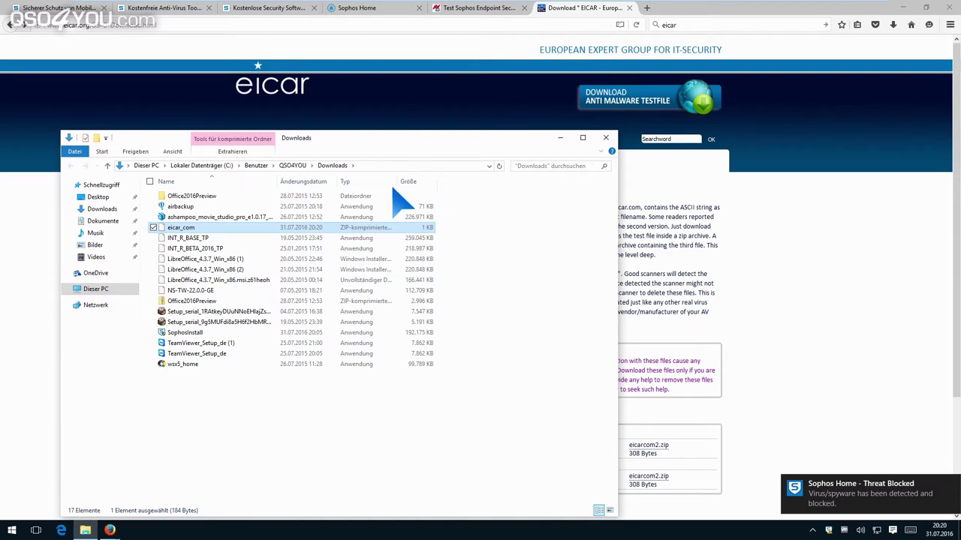
click(606, 137)
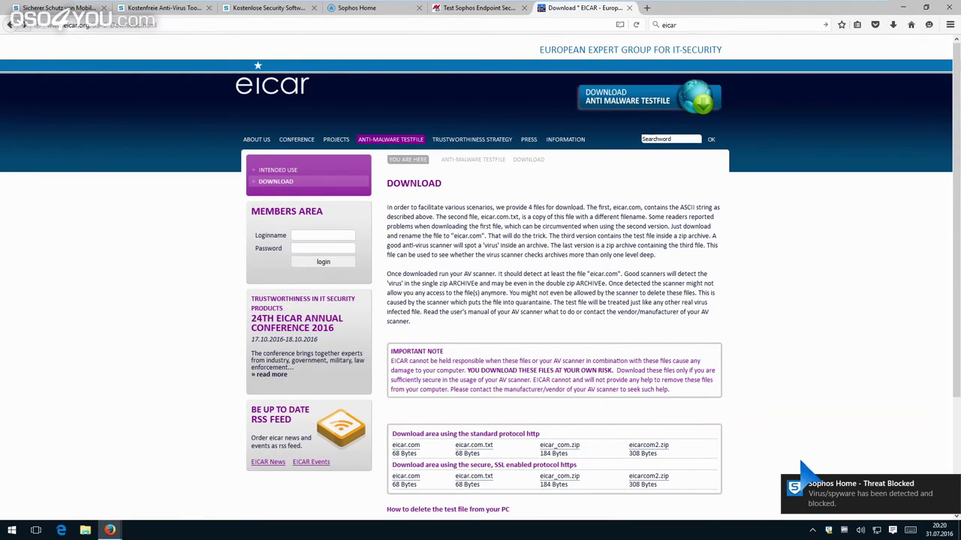
Step: Allow the local Sophos Home interface to run, check its alerts, and return to its protection overview
click(949, 484)
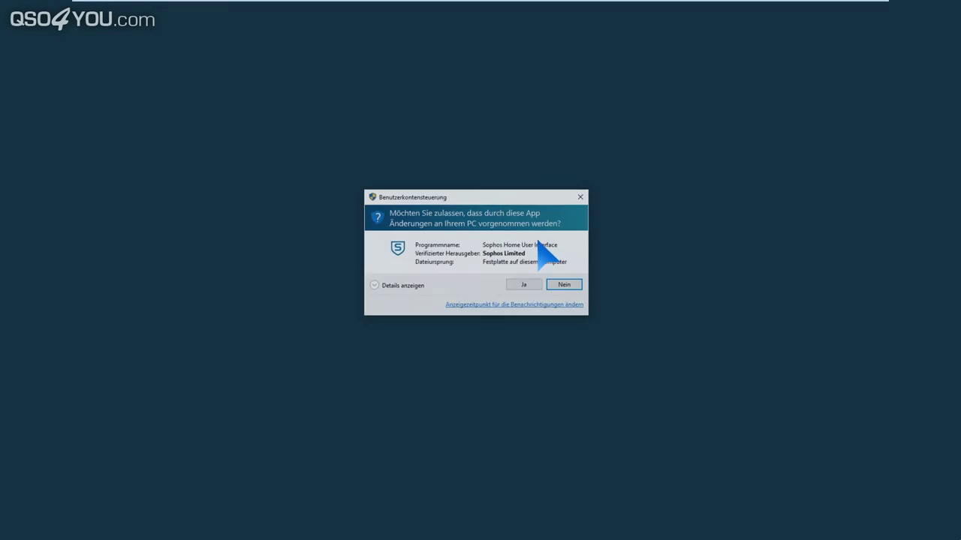
click(525, 289)
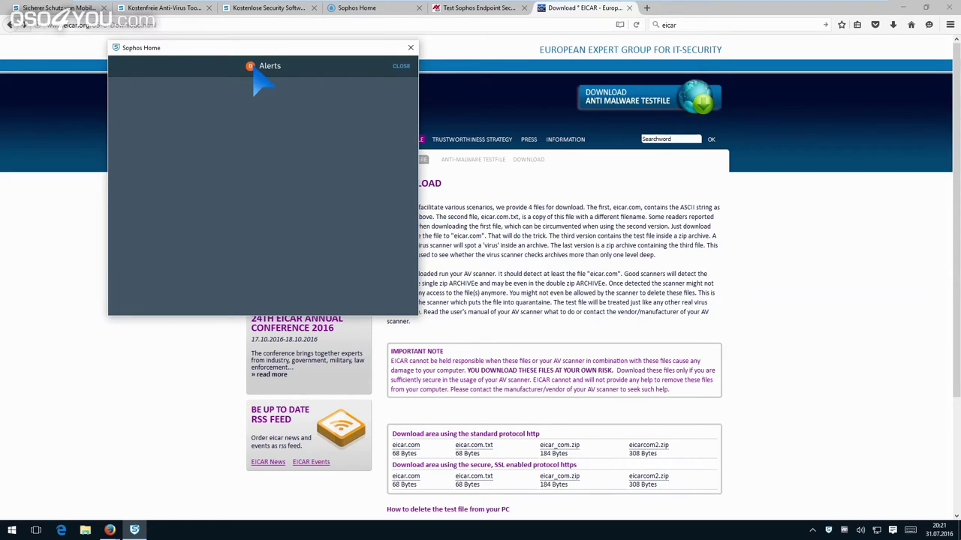
click(401, 66)
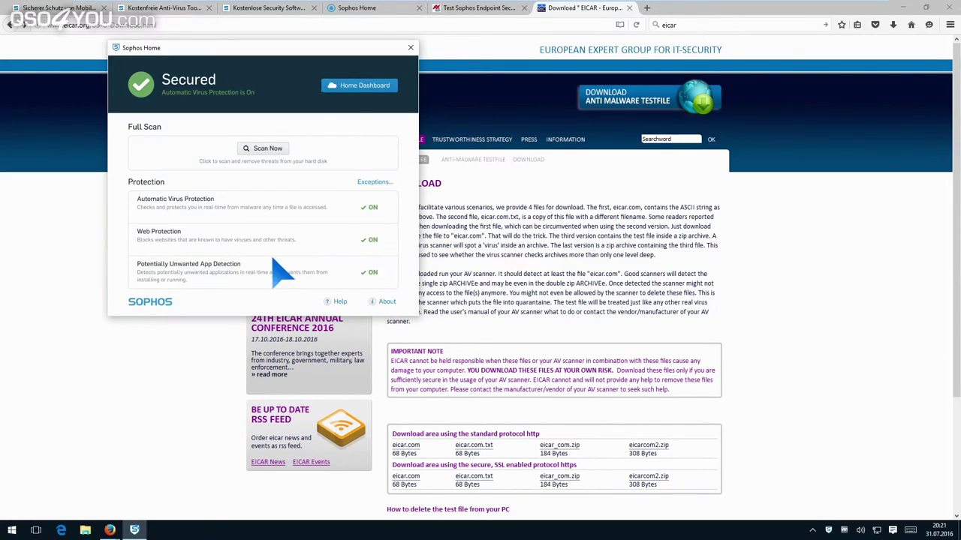
drag(333, 82, 558, 158)
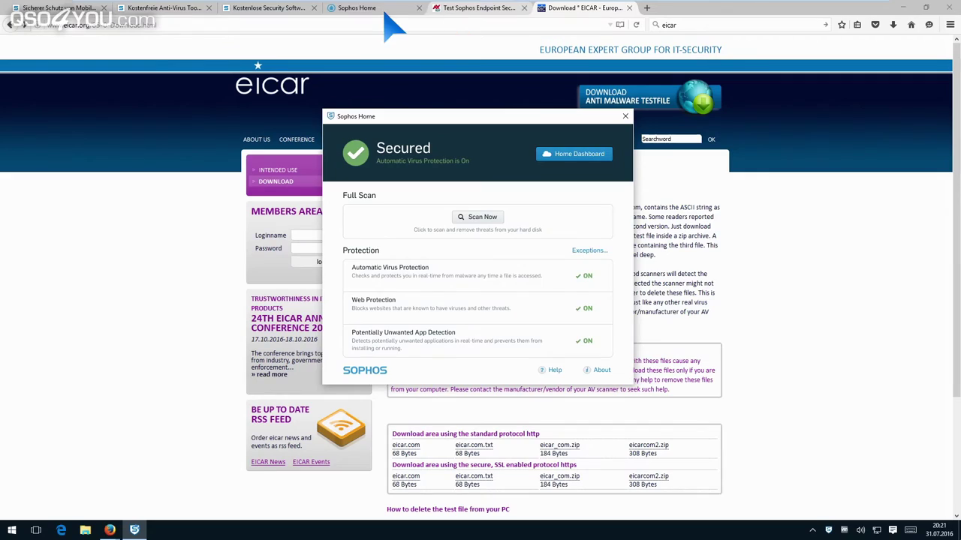
Step: Switch to the online Sophos Home dashboard overview in the browser and refresh the device's security status
click(381, 19)
click(372, 10)
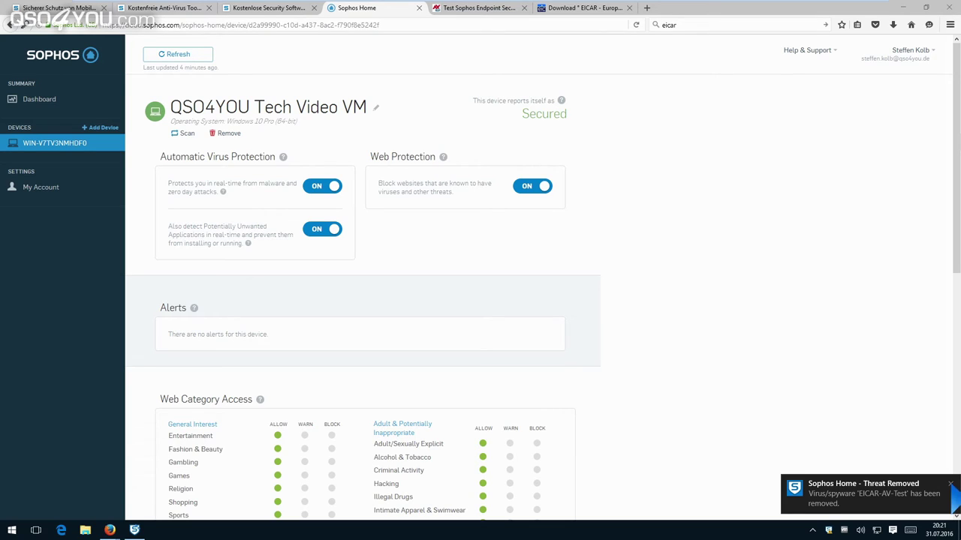
click(950, 484)
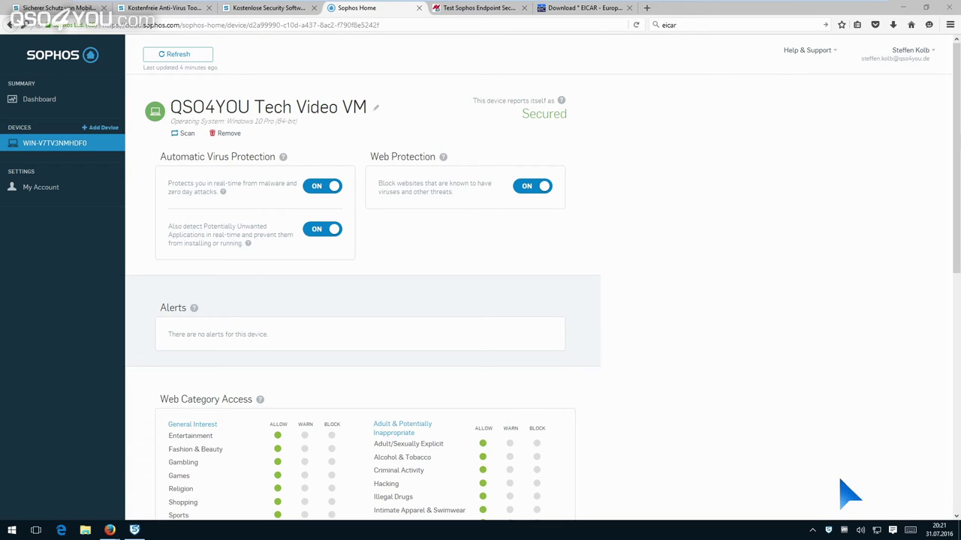
click(41, 100)
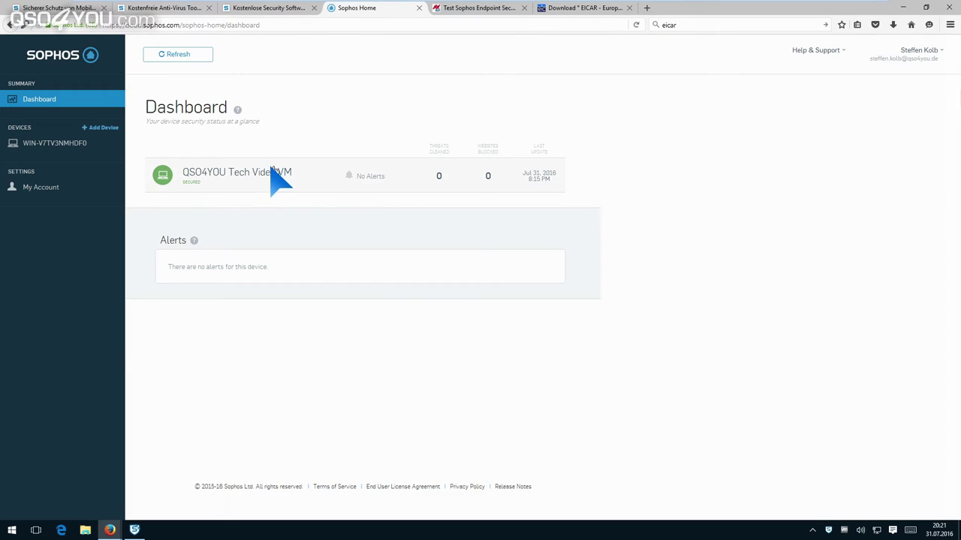
click(197, 59)
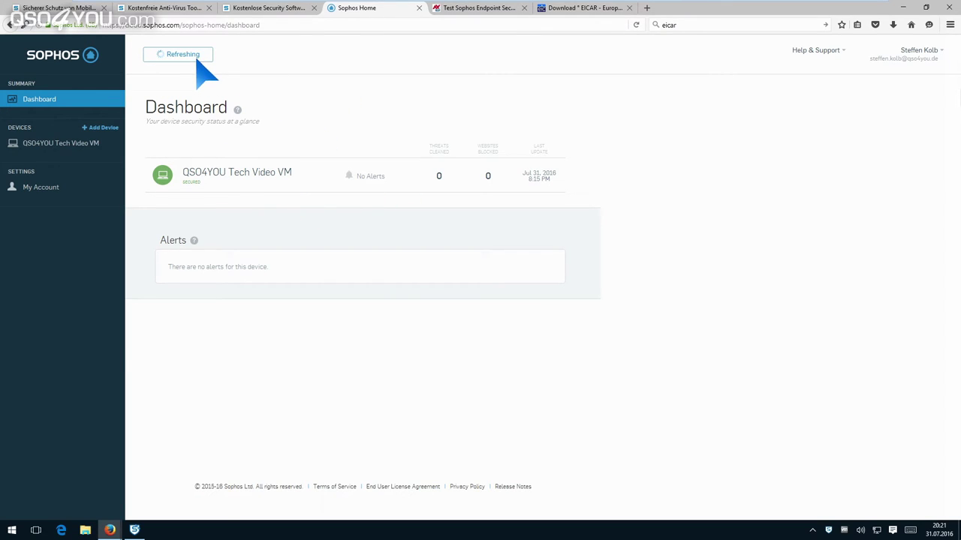
click(197, 59)
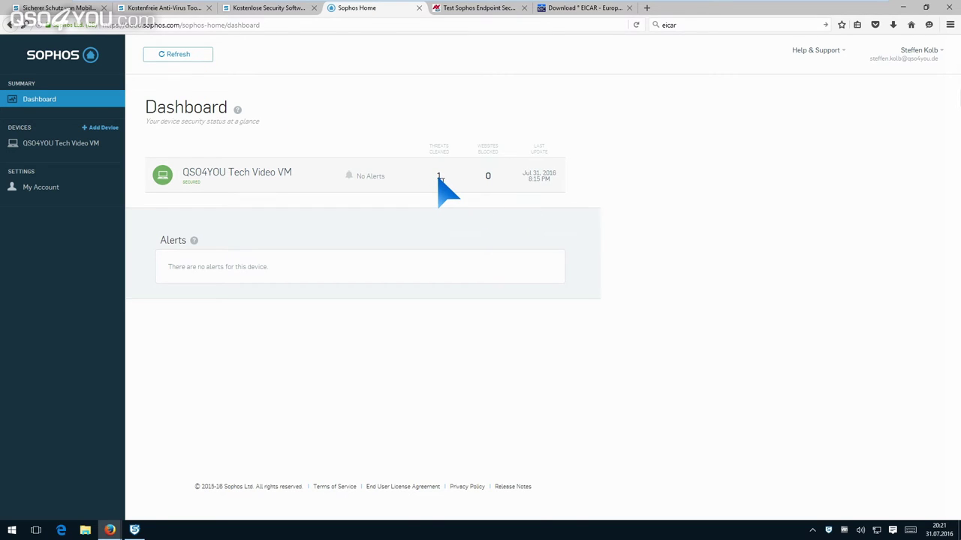
Step: Open the device's details from its cleaned threats count and examine the eicar_com.zip entries in the device events
click(440, 180)
scroll(646, 307, down, 7)
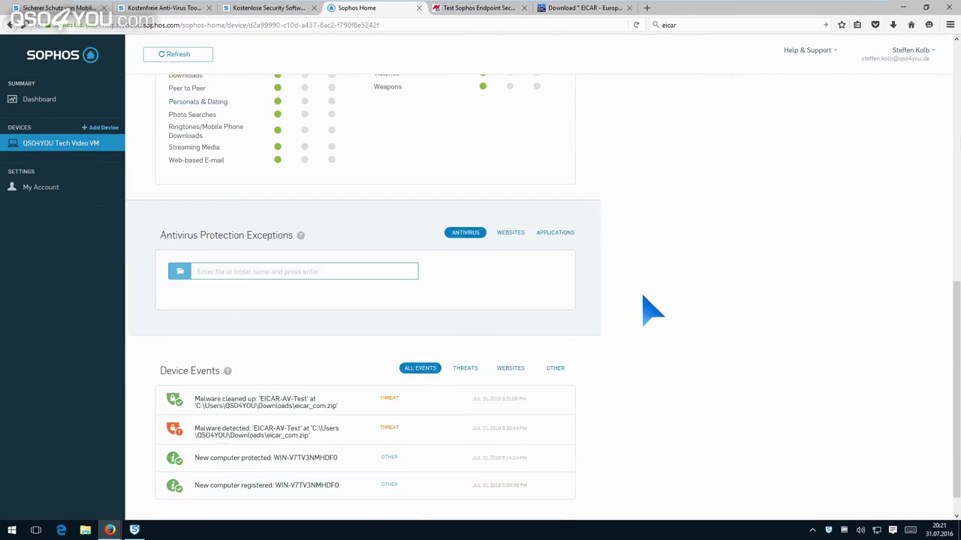
scroll(653, 310, down, 1)
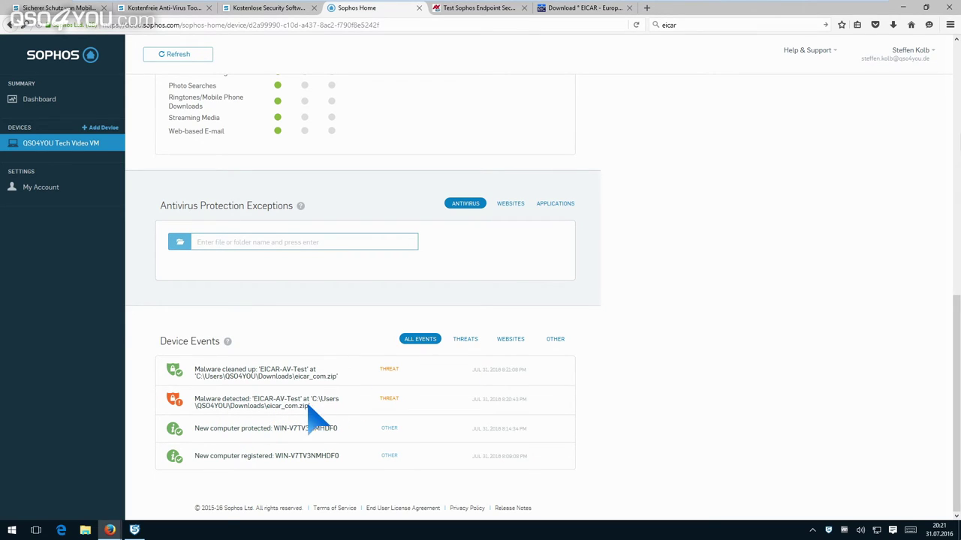
drag(195, 406, 309, 409)
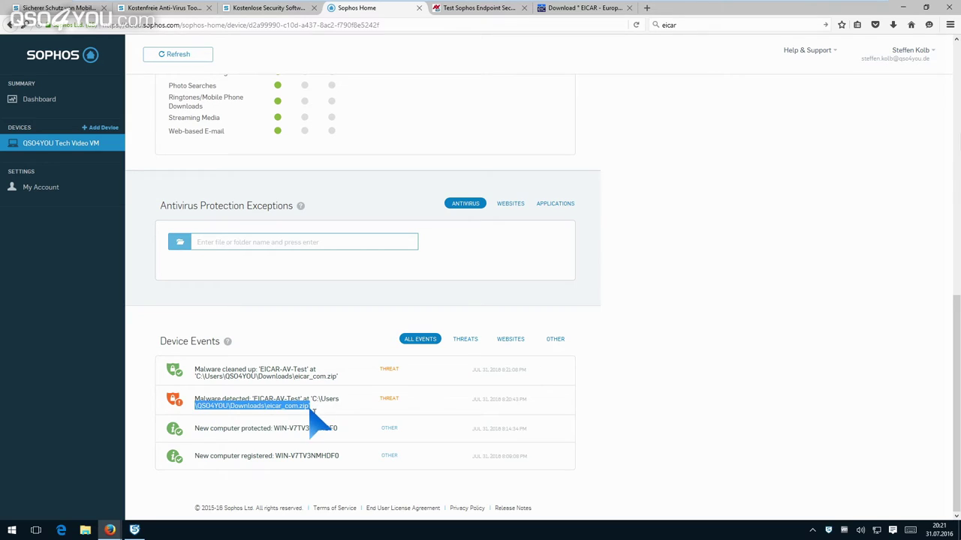
drag(229, 376, 349, 374)
click(415, 384)
scroll(675, 412, up, 4)
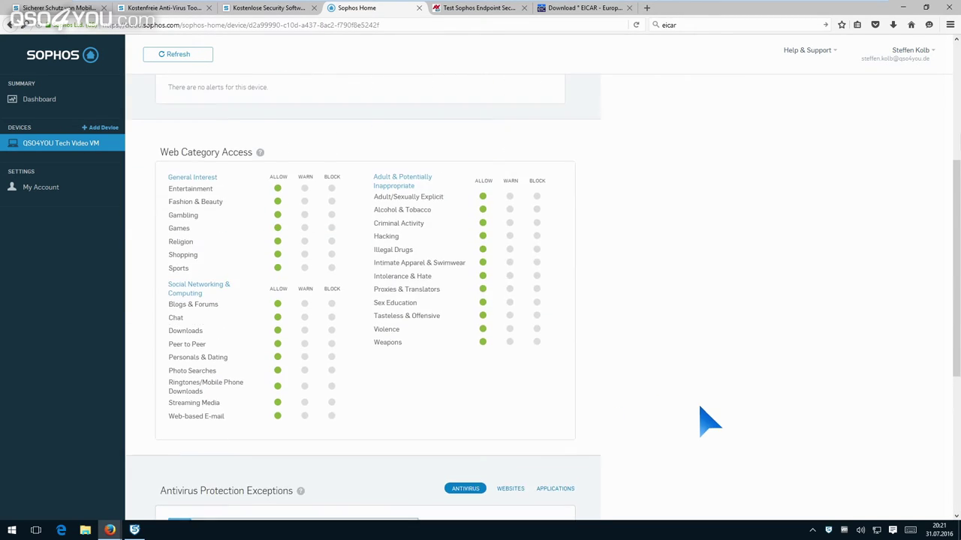
scroll(710, 420, up, 5)
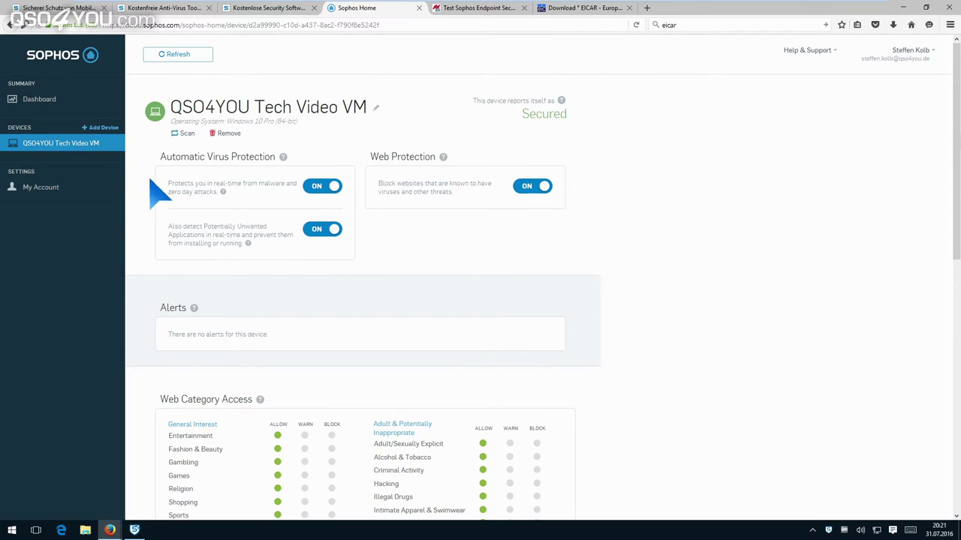
Step: Return to the online dashboard overview and place the local Sophos Home window over it for comparison
click(36, 101)
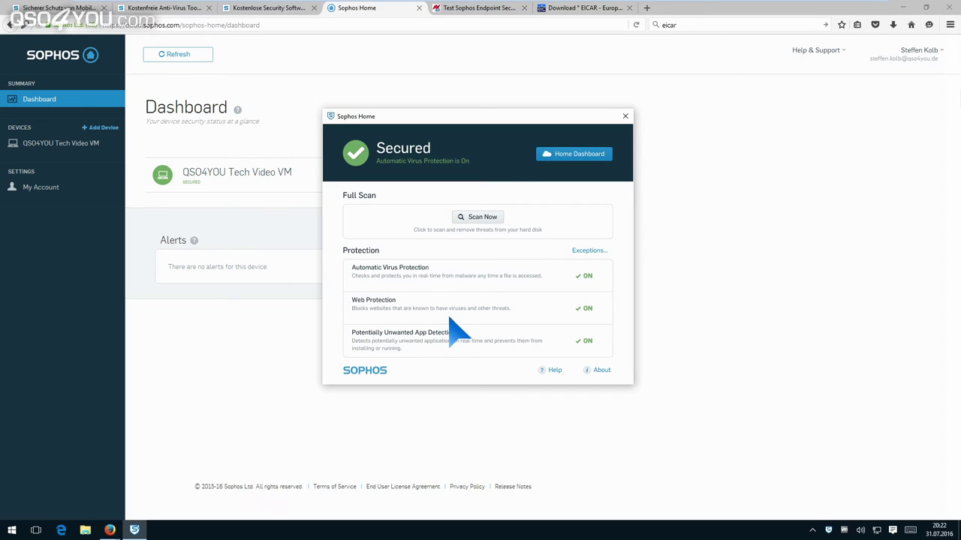
drag(510, 122, 570, 94)
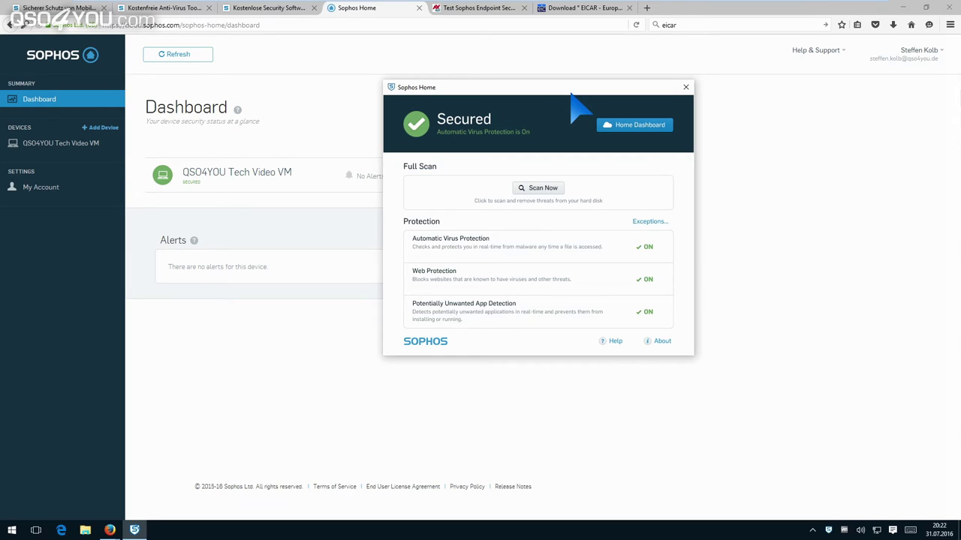
drag(571, 93, 465, 120)
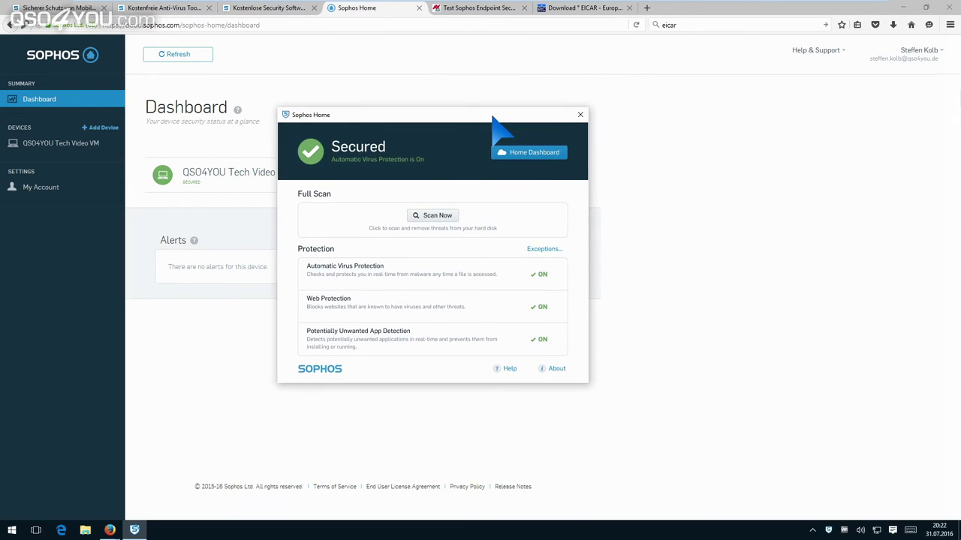